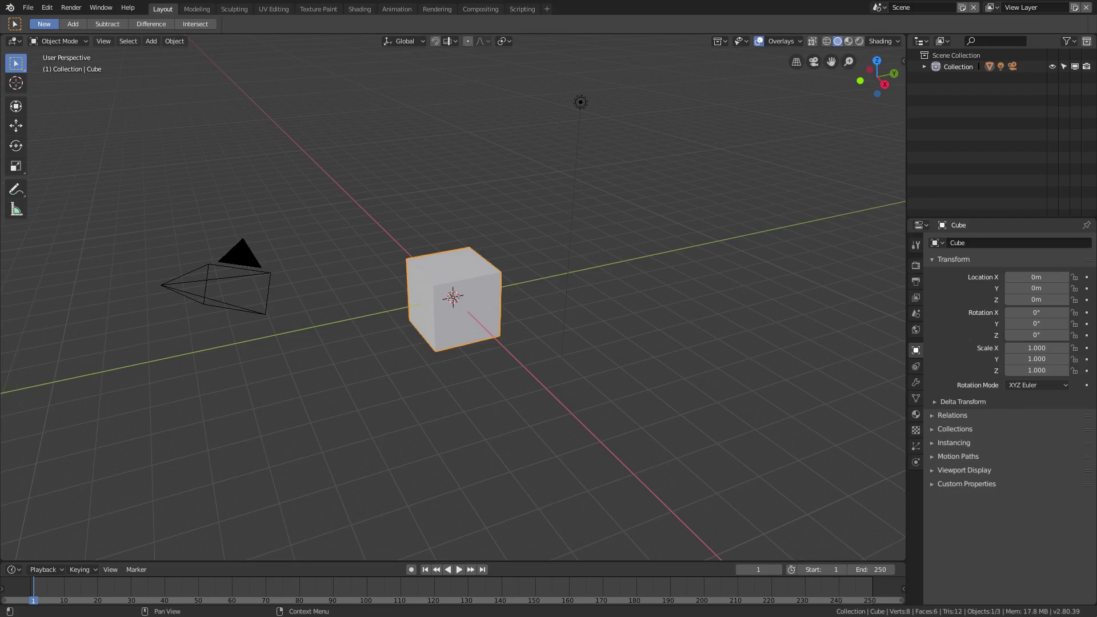
Display the cube in the 3D viewport with Rendered shading
middle_click_drag(482, 300, 596, 319)
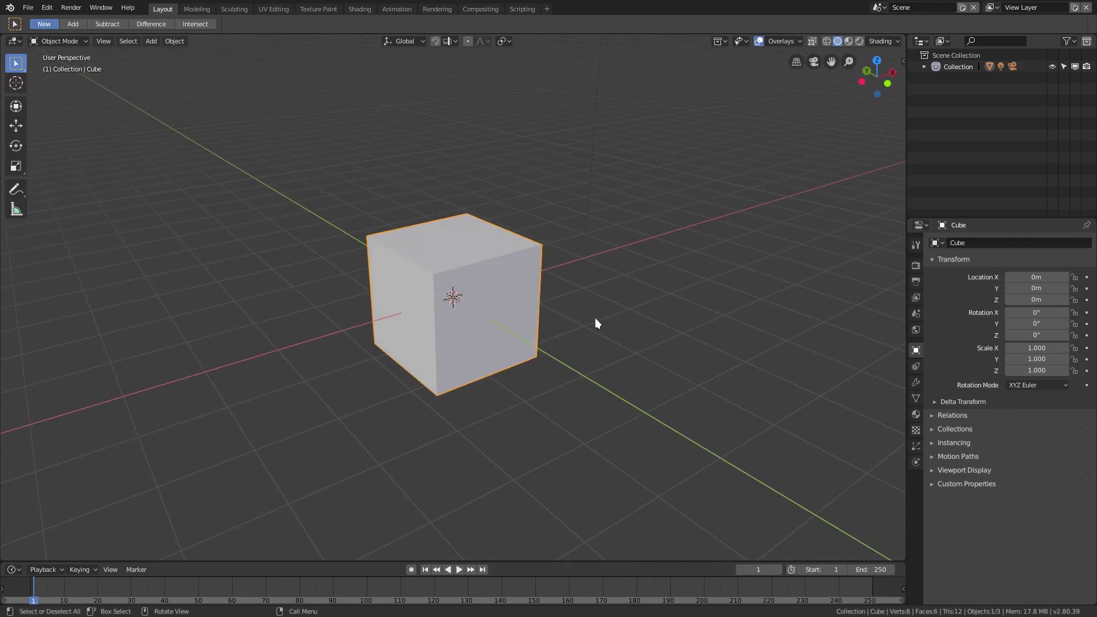
left_click(862, 42)
mouse_move(658, 292)
middle_mouse_down()
mouse_move(640, 326)
mouse_move(605, 336)
mouse_move(421, 337)
mouse_move(703, 316)
mouse_move(532, 375)
mouse_move(543, 379)
mouse_move(559, 374)
mouse_move(473, 324)
mouse_move(807, 385)
middle_mouse_up()
Change the surface shader of the cube's material to Emission and view the cube from different angles
left_click(915, 415)
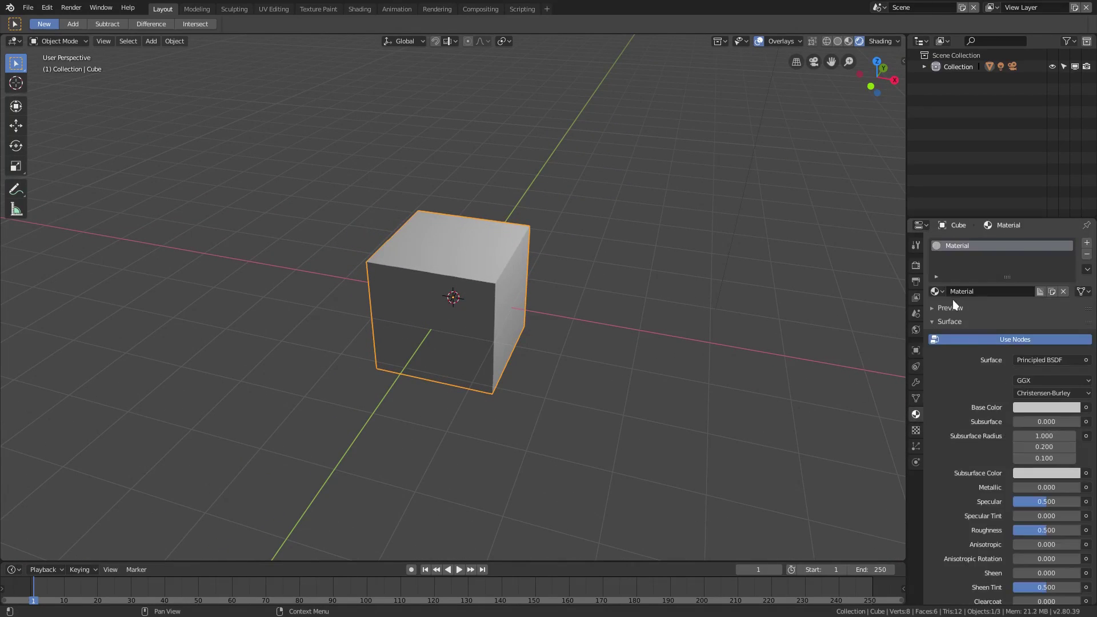
left_click(1033, 361)
left_click(982, 132)
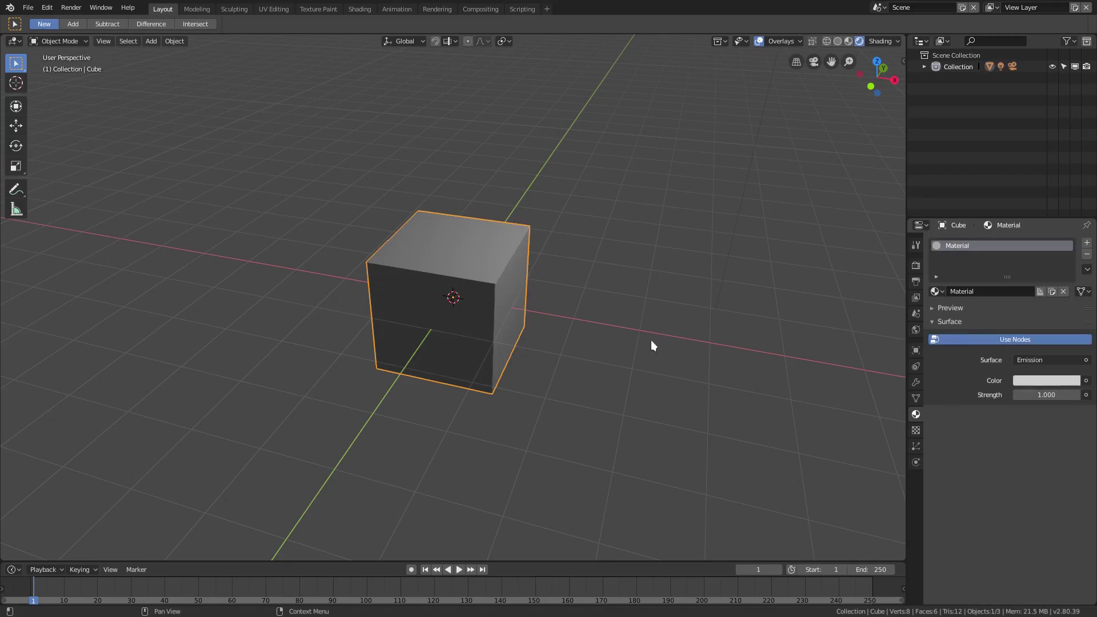
mouse_move(619, 341)
middle_mouse_down()
mouse_move(537, 344)
mouse_move(640, 346)
mouse_move(621, 346)
middle_mouse_up()
scroll(601, 343, "down", 5)
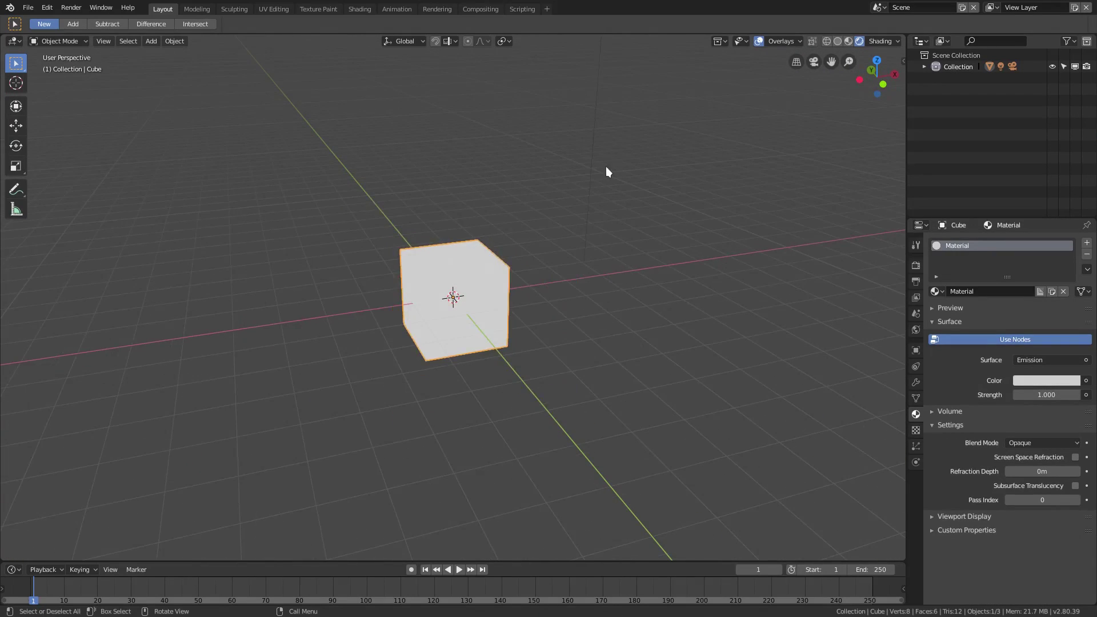
scroll(606, 169, "down", 3)
left_click(538, 142)
key("g")
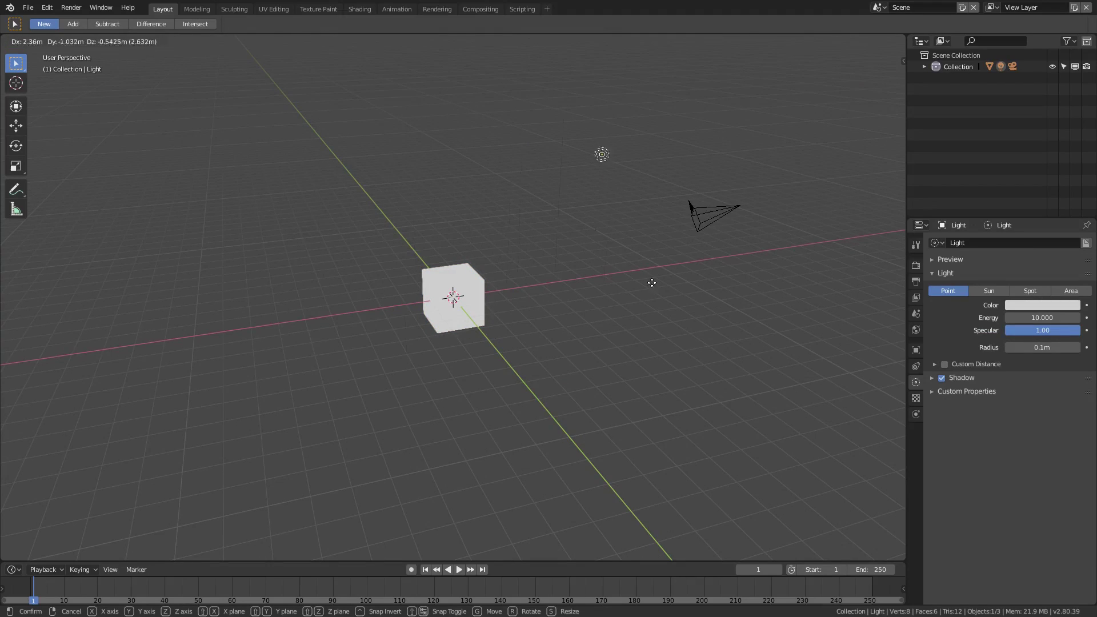
key("Escape")
Select the cube and set its material's surface shader back to Principled BSDF
scroll(462, 317, "up", 6)
middle_click_drag(477, 335, 427, 330)
scroll(426, 330, "up", 3)
left_click(442, 280)
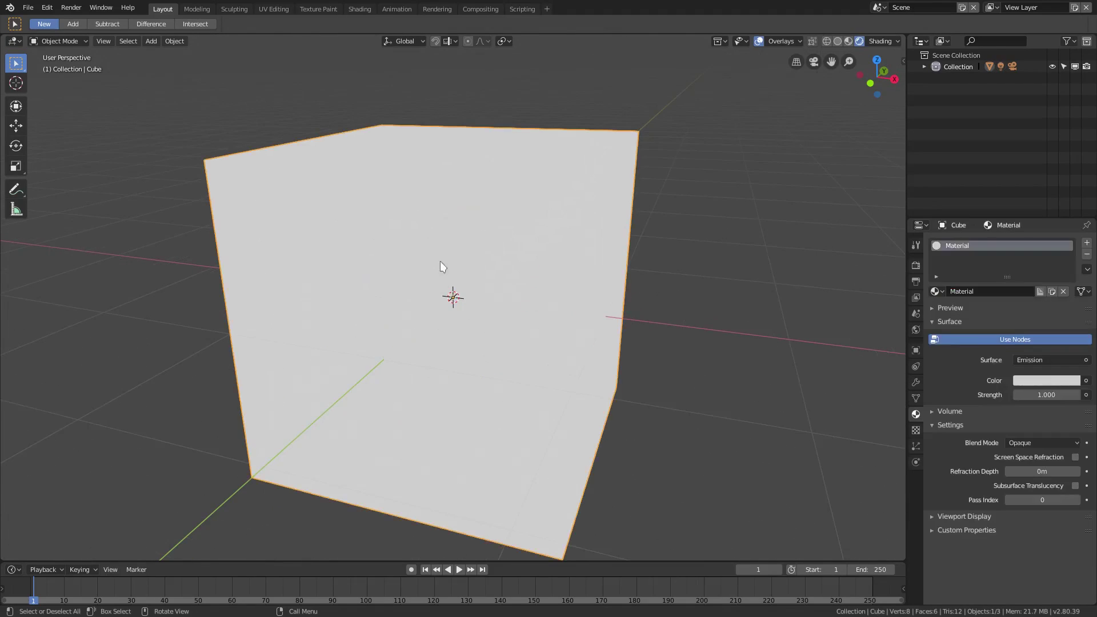
scroll(701, 397, "down", 4)
middle_click_drag(701, 397, 627, 331)
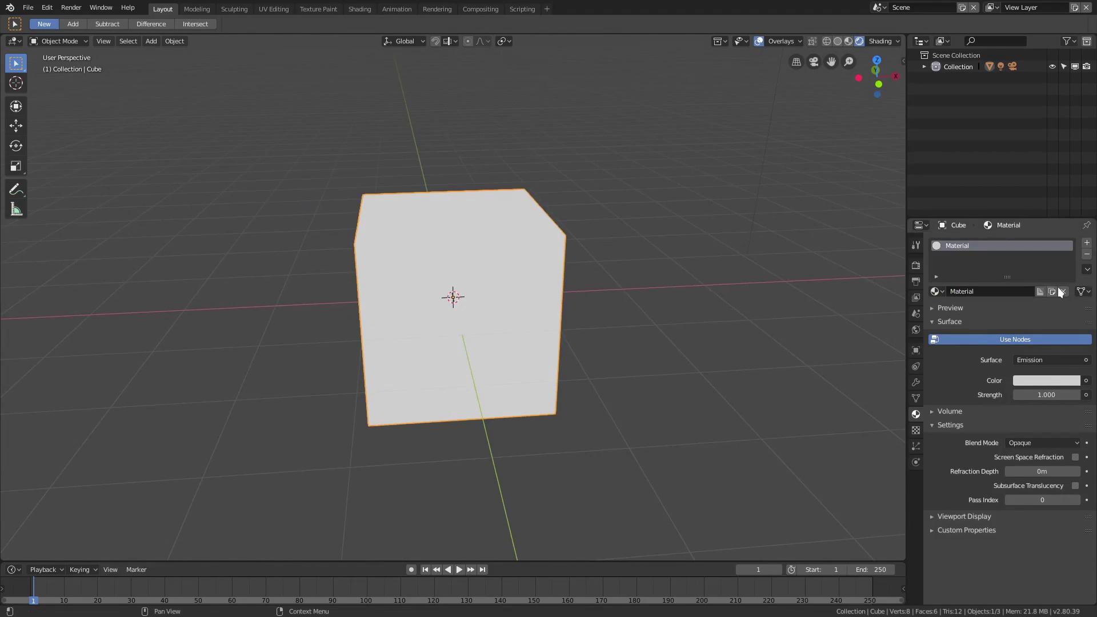
left_click(1027, 359)
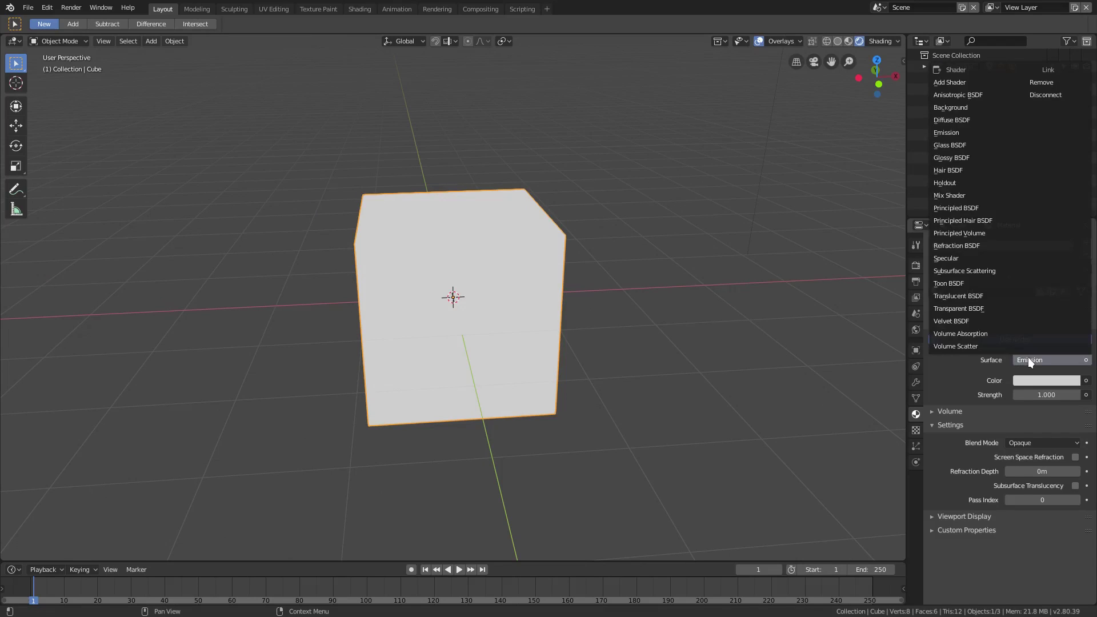
left_click(1029, 358)
left_click(1033, 359)
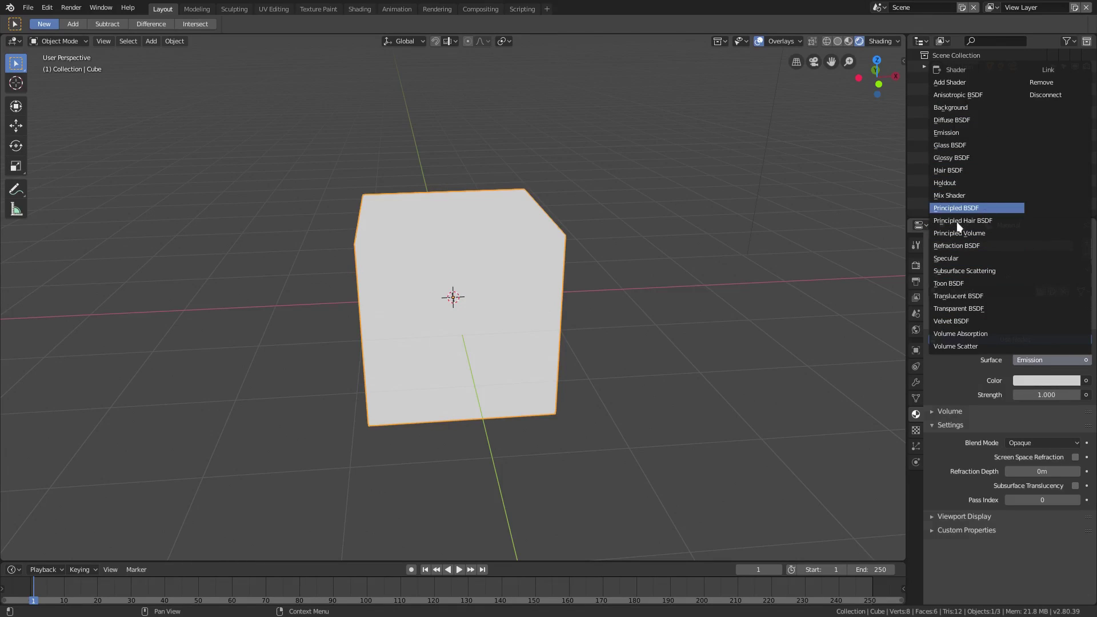
left_click(972, 209)
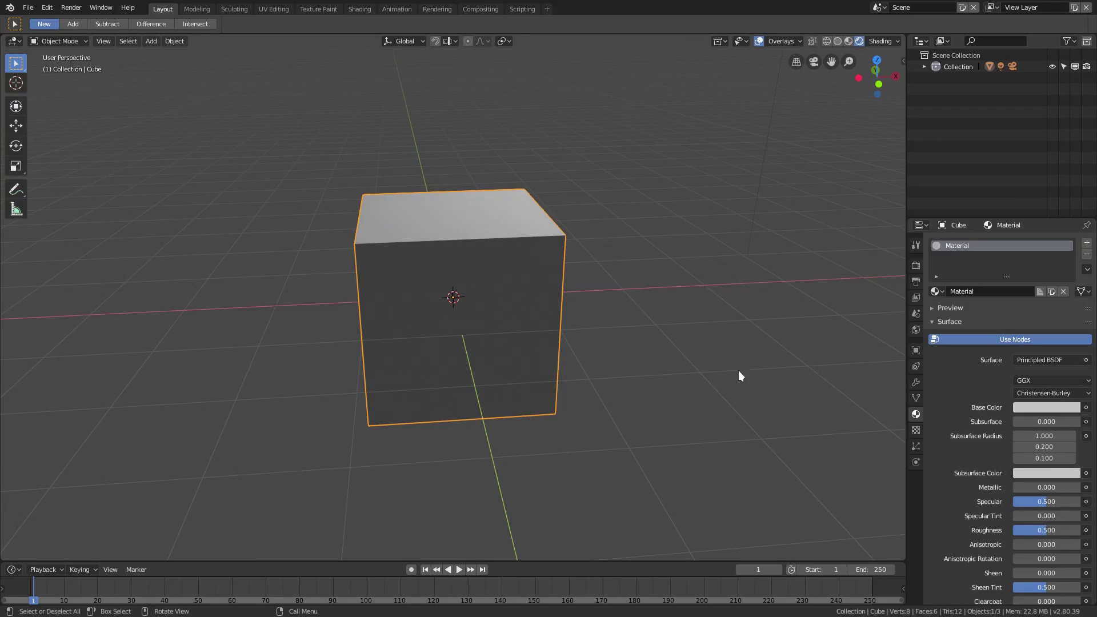
Split the 3D viewport in two, turn the new area into a Shader Editor and widen it to over half the space
left_click_drag(3, 35, 415, 343)
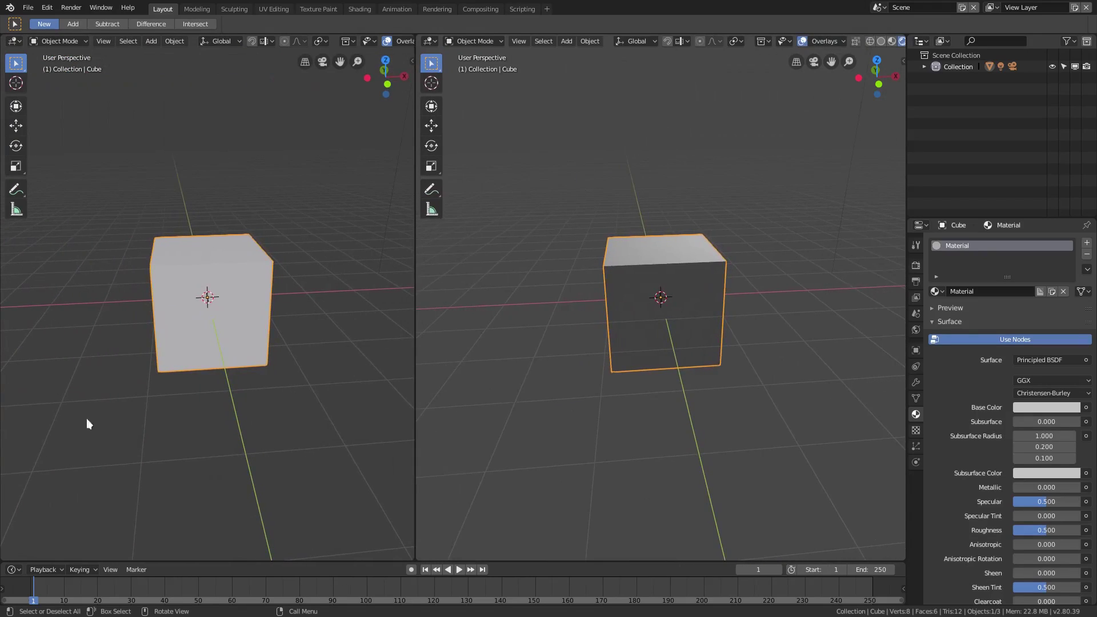
left_click(13, 41)
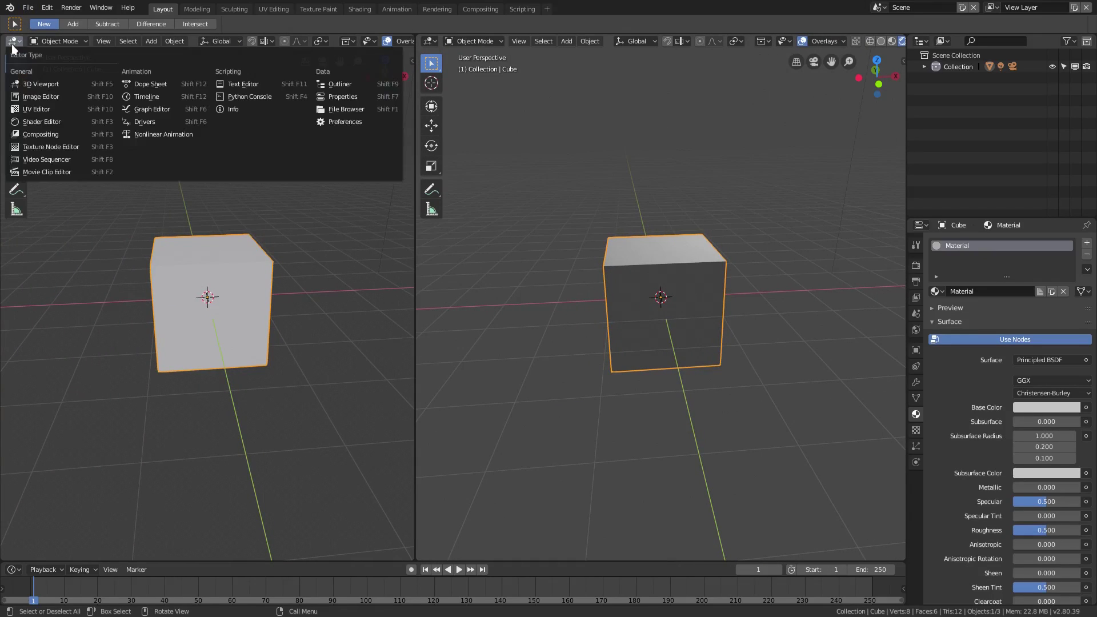
left_click(41, 122)
left_click_drag(312, 300, 511, 299)
scroll(270, 310, "up", 1)
middle_click_drag(760, 274, 702, 302)
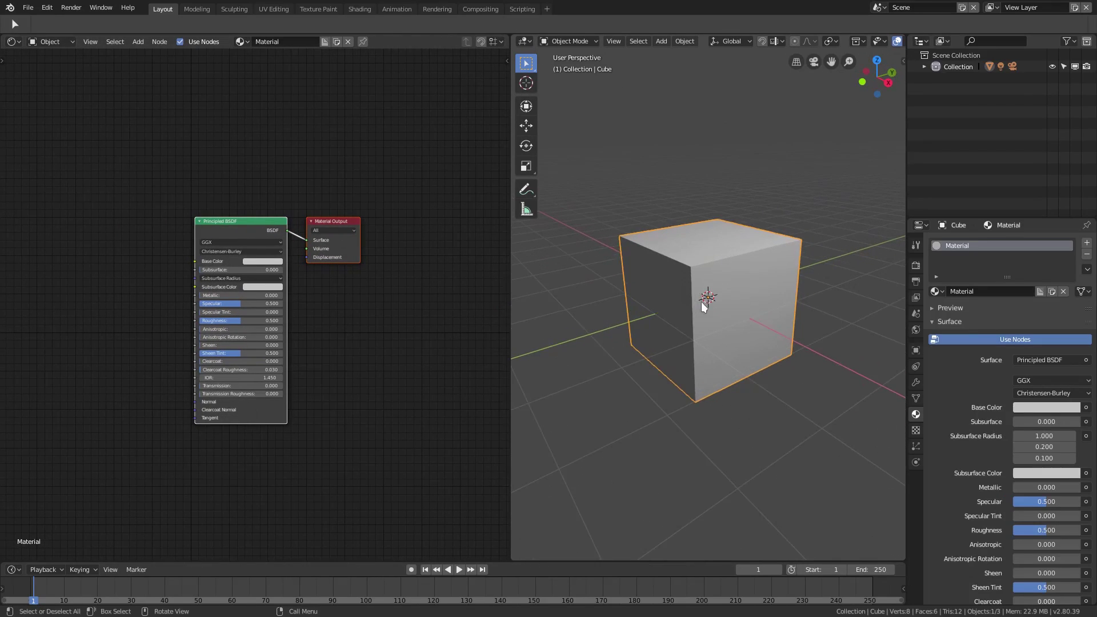
Delete the cube and add a Monkey mesh in its place
middle_click_drag(680, 265, 694, 251)
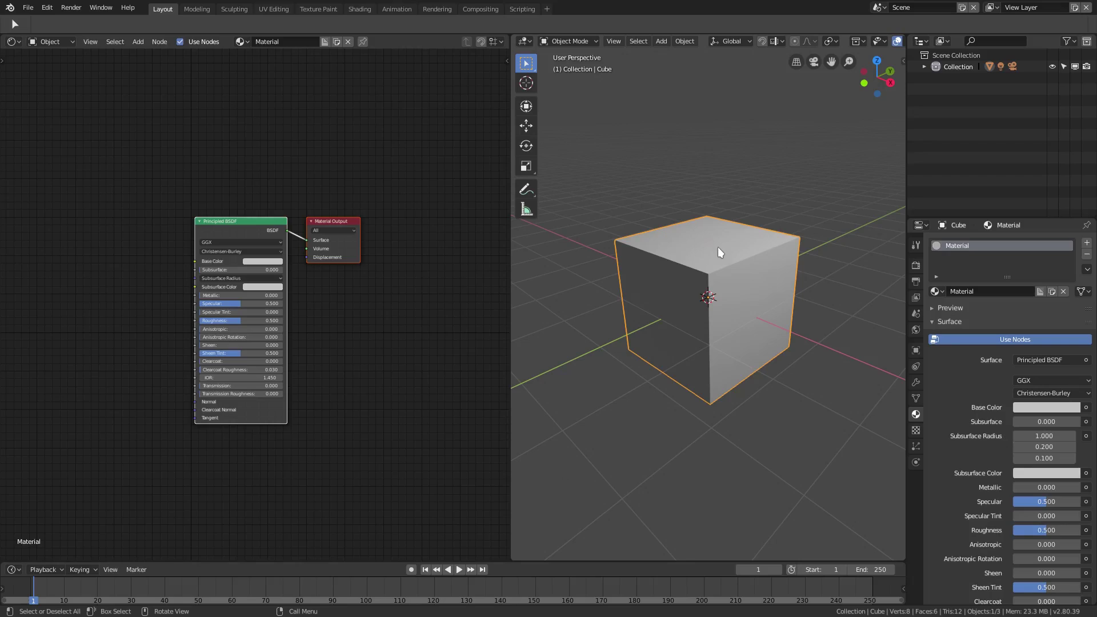
key("Delete")
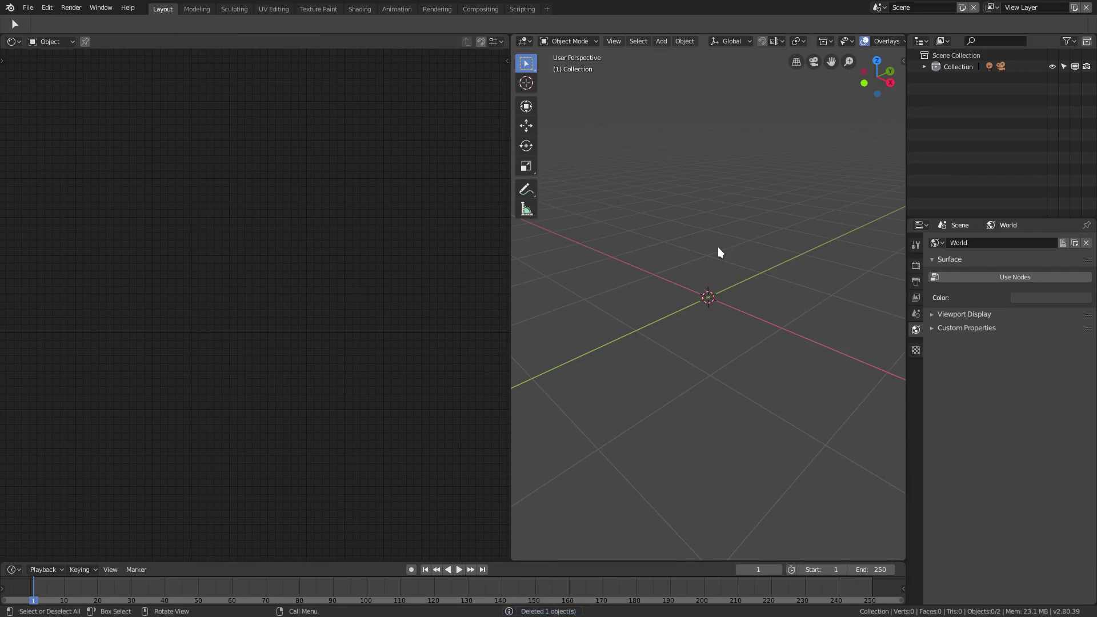
key("shift+a")
mouse_move(718, 247)
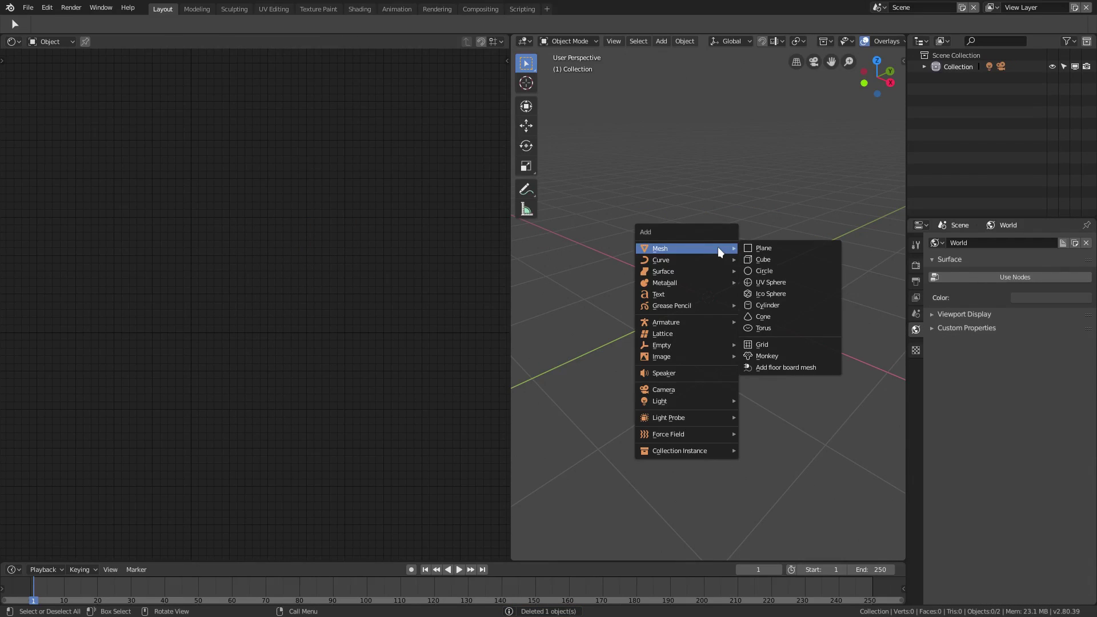
left_click(811, 356)
Select the point light and move it closer to the monkey head
mouse_move(769, 326)
middle_mouse_down()
mouse_move(807, 310)
mouse_move(726, 327)
mouse_move(787, 331)
middle_mouse_up()
scroll(795, 342, "down", 6)
middle_click_drag(740, 375, 796, 208)
left_click(829, 163)
key("g")
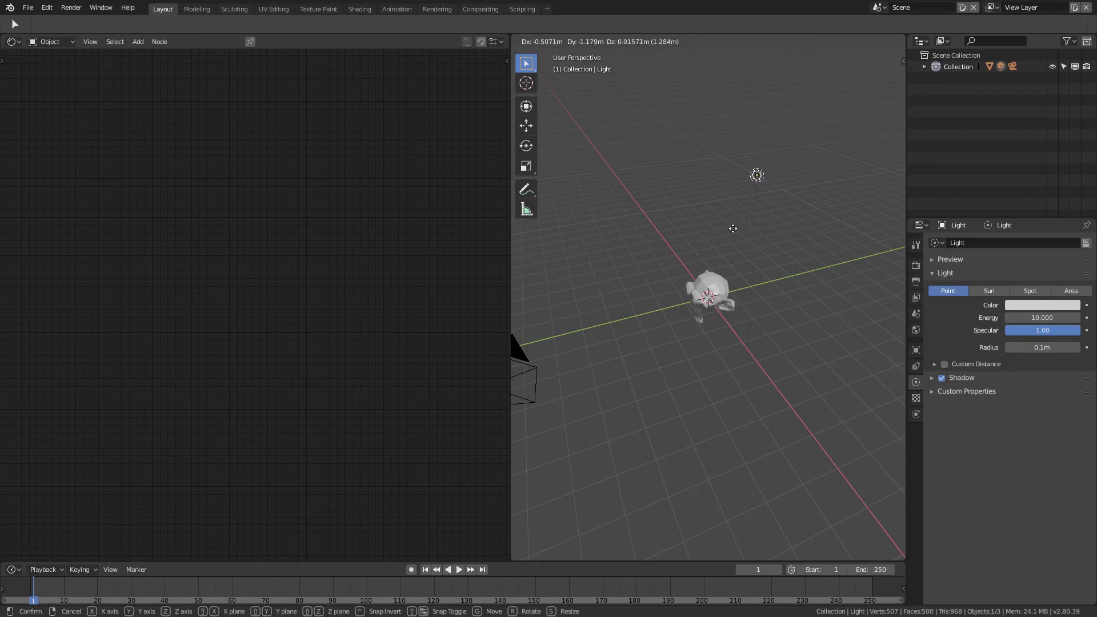
left_click(663, 291)
Select the monkey head and tilt its face upward with a free trackball rotation
middle_click_drag(664, 287, 732, 273)
scroll(733, 273, "up", 5)
left_click(652, 324)
middle_click_drag(653, 324, 797, 298)
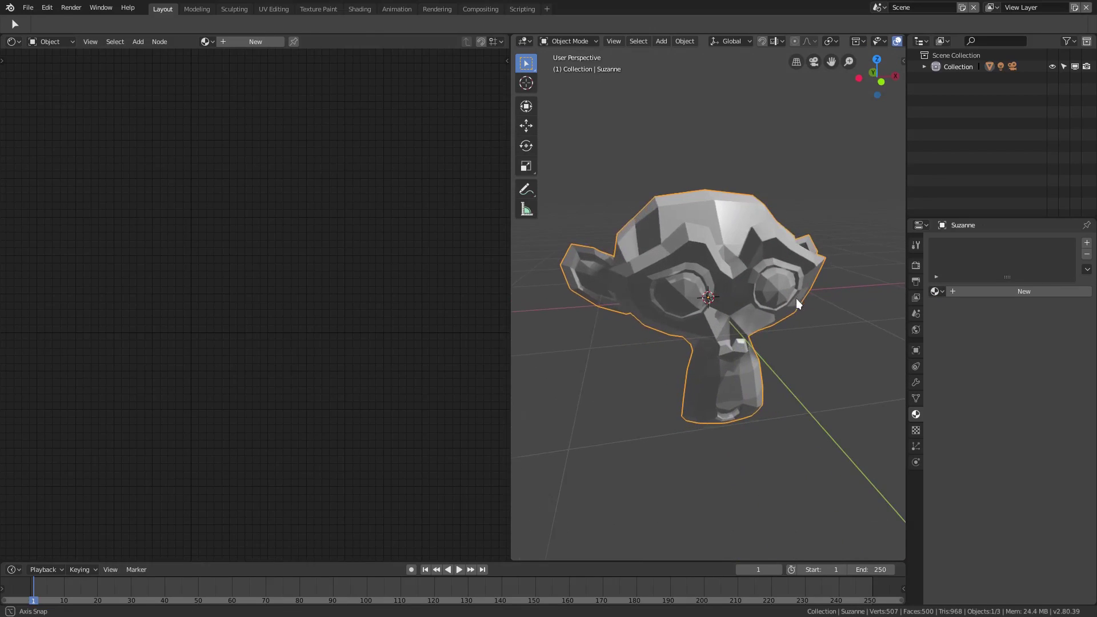
key("r")
key("r")
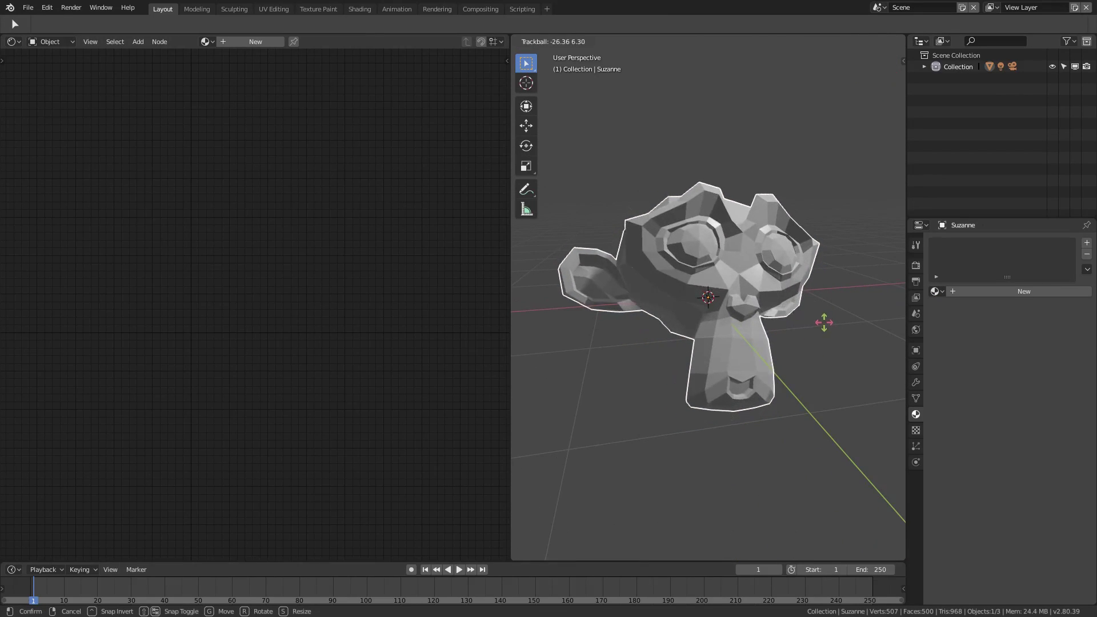
left_click(802, 311)
middle_click_drag(801, 311, 812, 311)
Add a Subdivision Surface modifier to the monkey head with View and Render subdivisions both set to 3
left_click(916, 384)
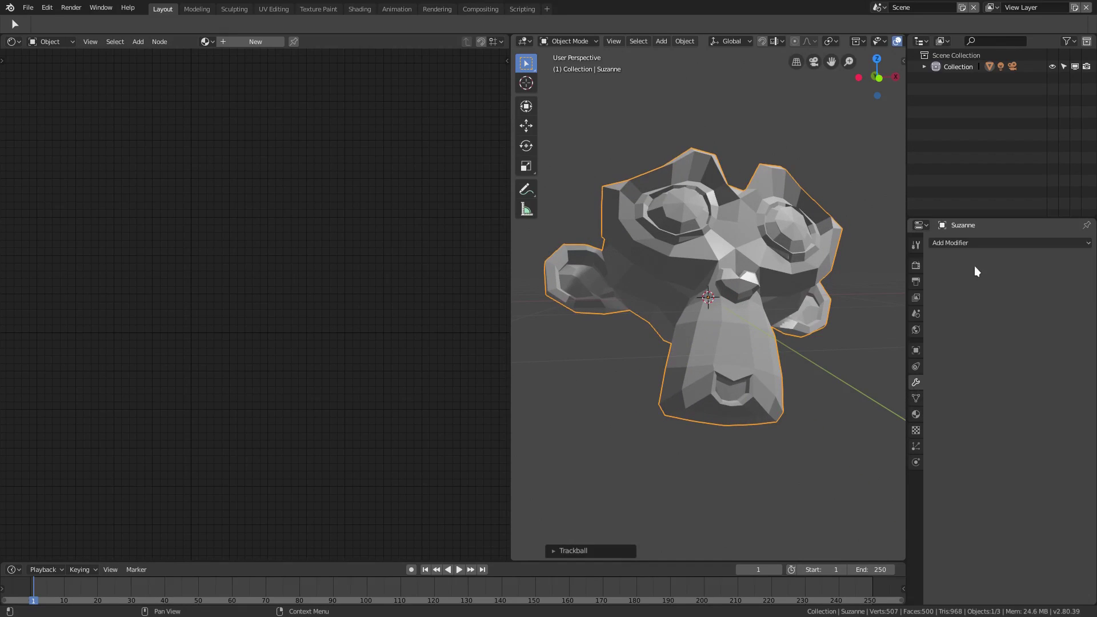
left_click(971, 244)
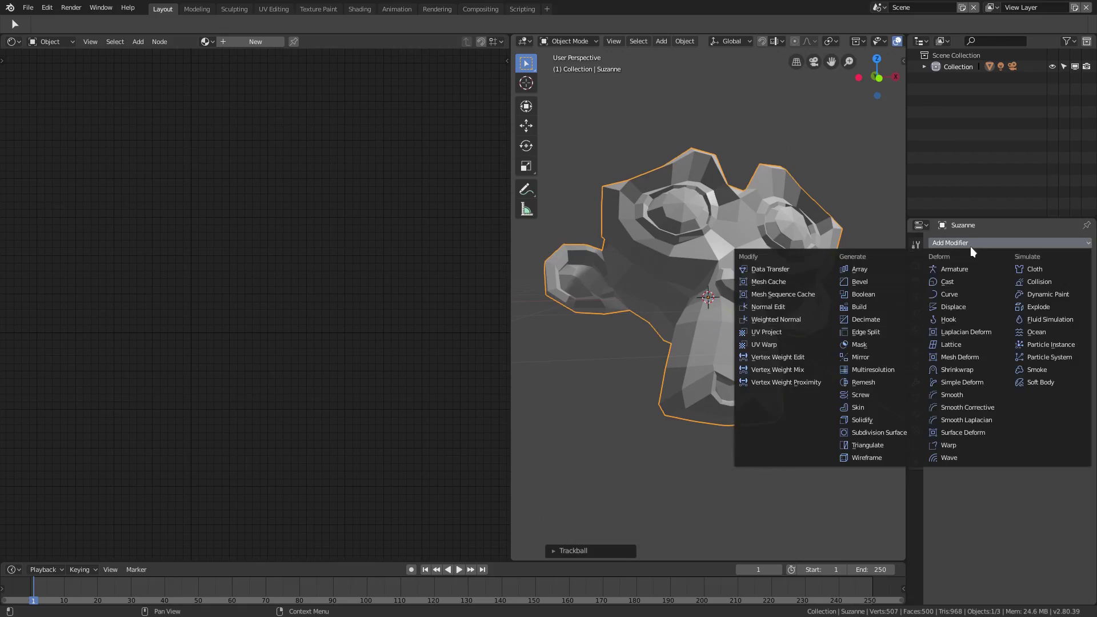
left_click(880, 433)
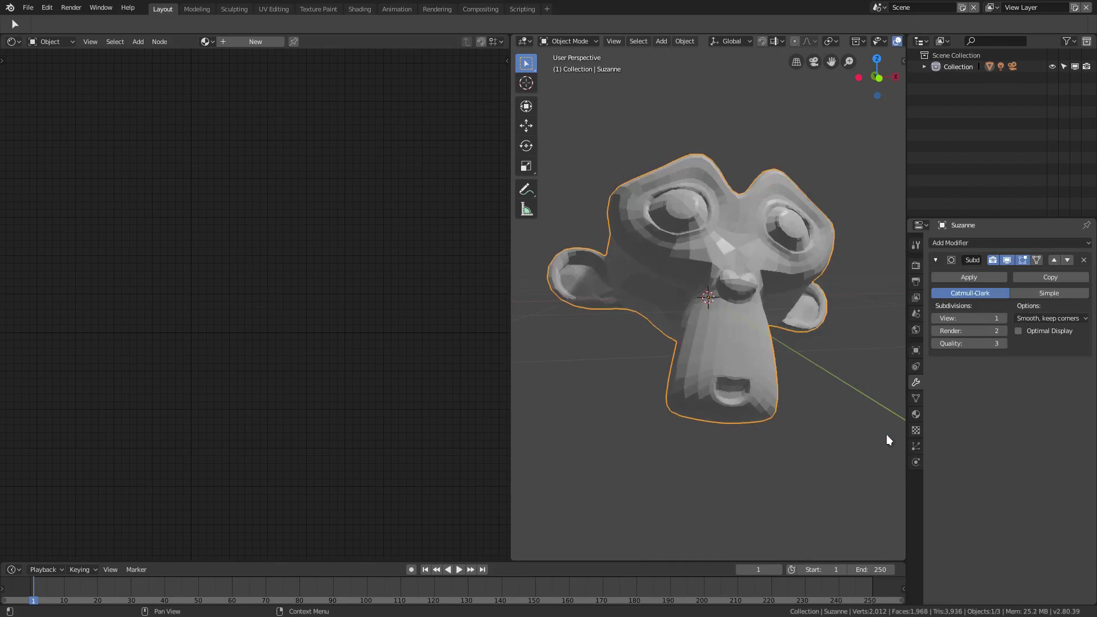
left_click(1004, 318)
left_click(1004, 330)
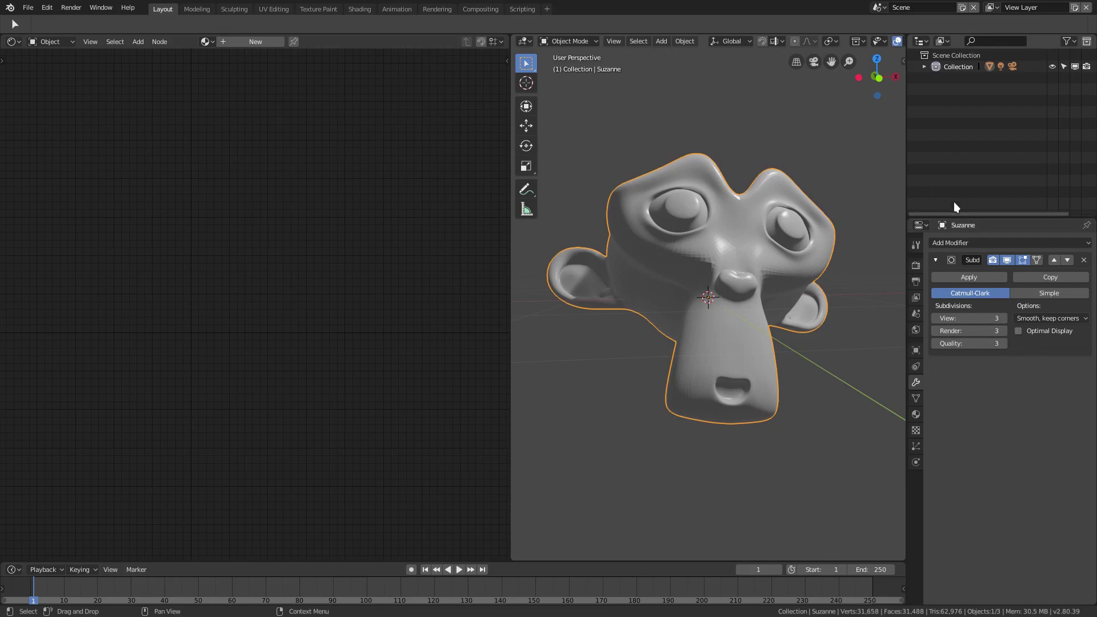
Apply Shade Smooth to the monkey head
left_click(598, 40)
left_click(685, 40)
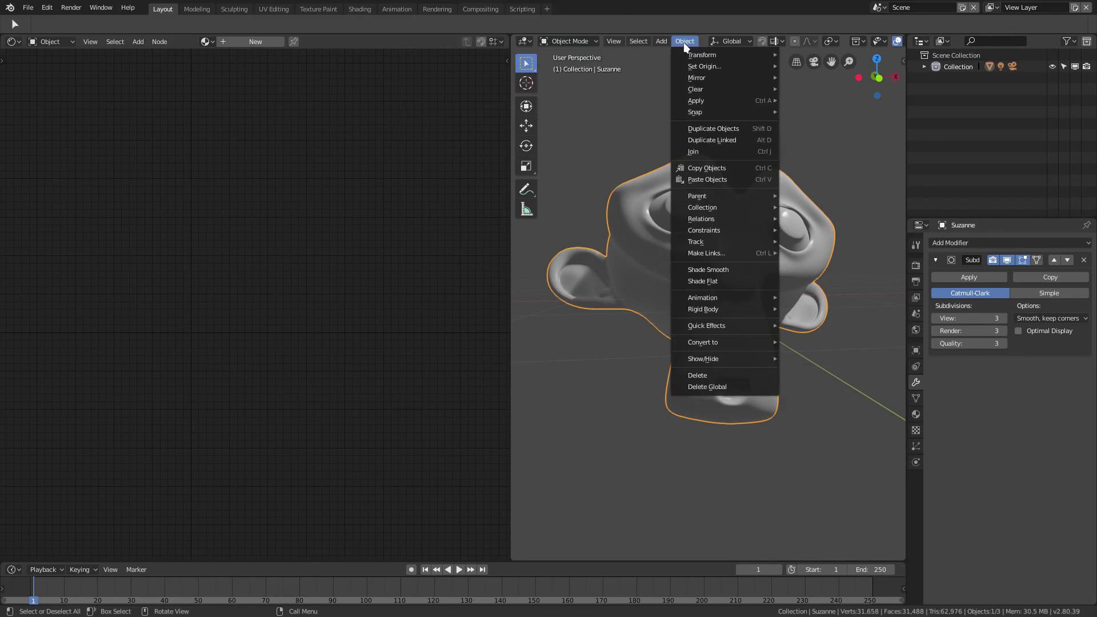
left_click(723, 273)
mouse_move(757, 298)
middle_mouse_down()
mouse_move(748, 299)
mouse_move(763, 298)
middle_mouse_up()
scroll(748, 300, "up", 1)
scroll(760, 299, "down", 2)
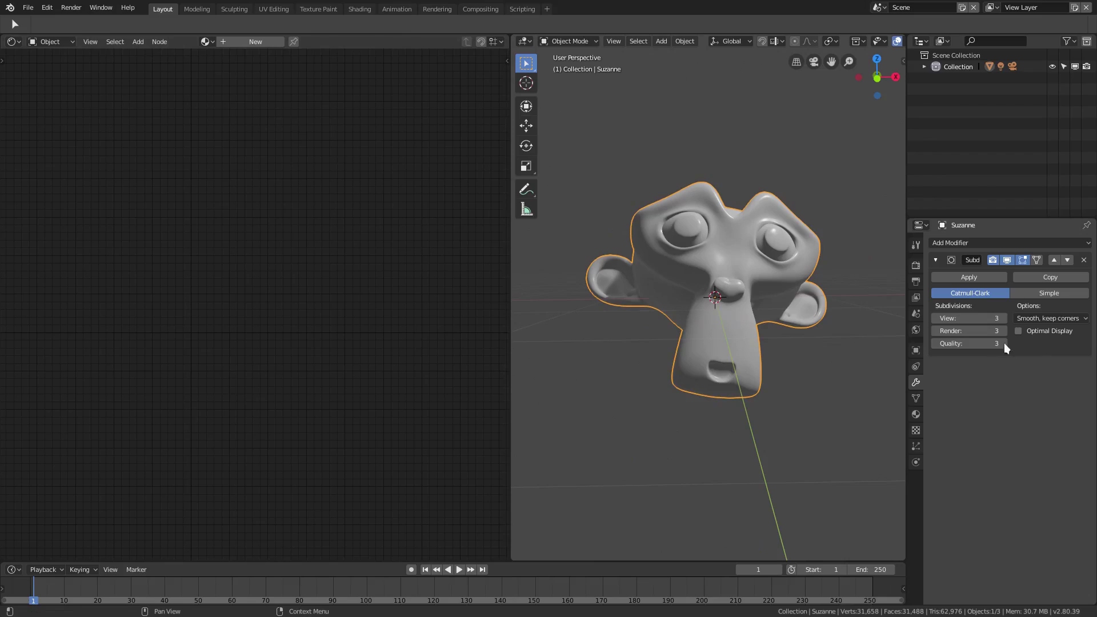
Assign the existing material named Material to the monkey head
left_click(917, 414)
left_click(937, 292)
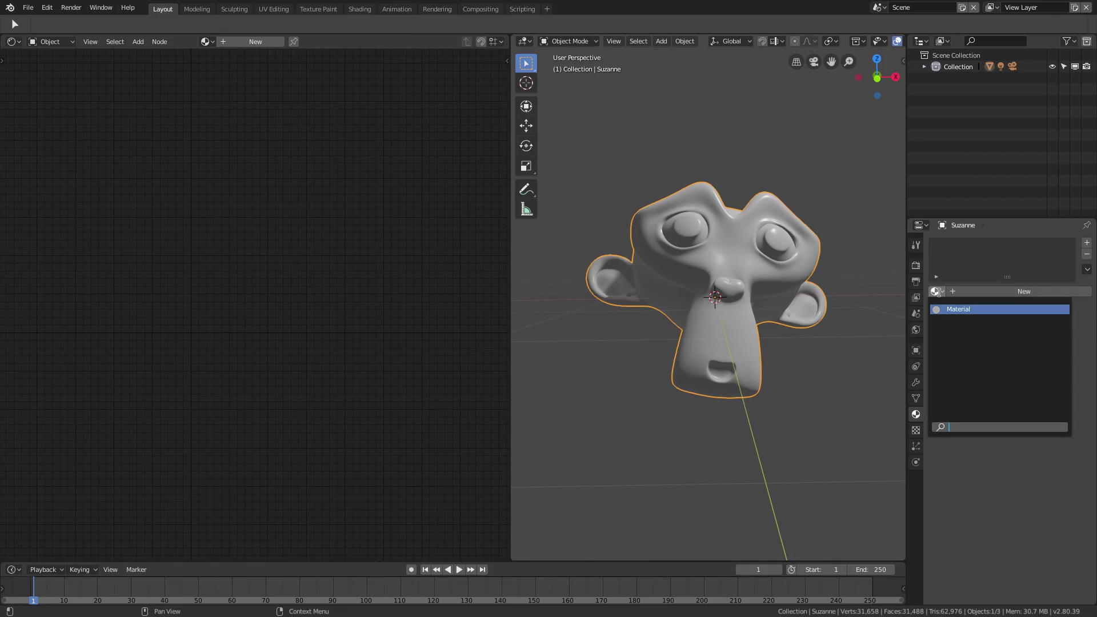
left_click(955, 309)
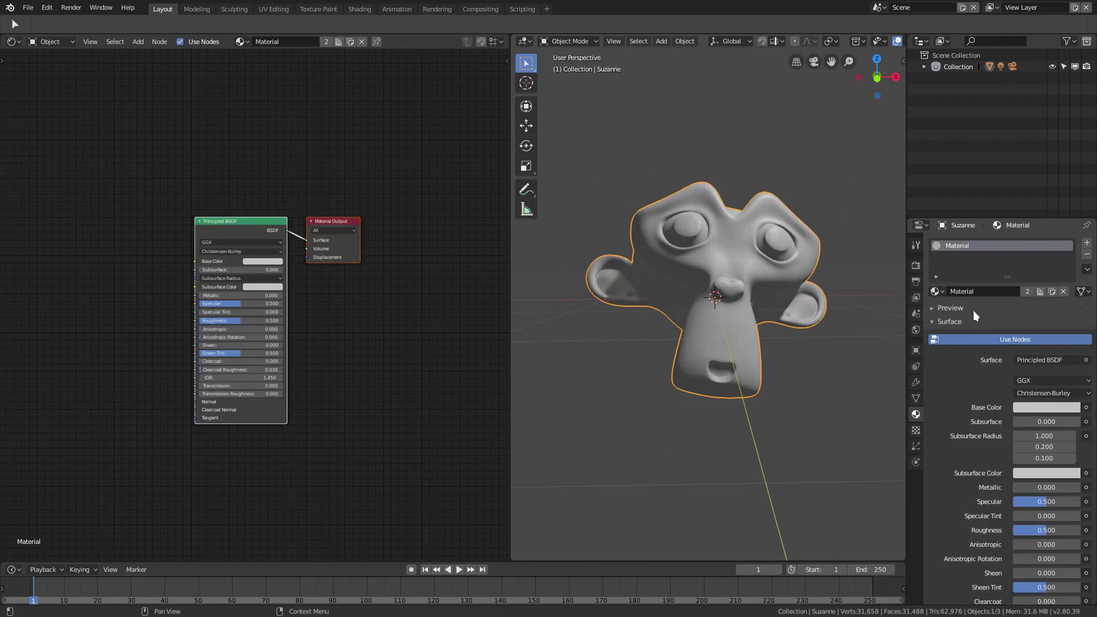
scroll(307, 296, "up", 3)
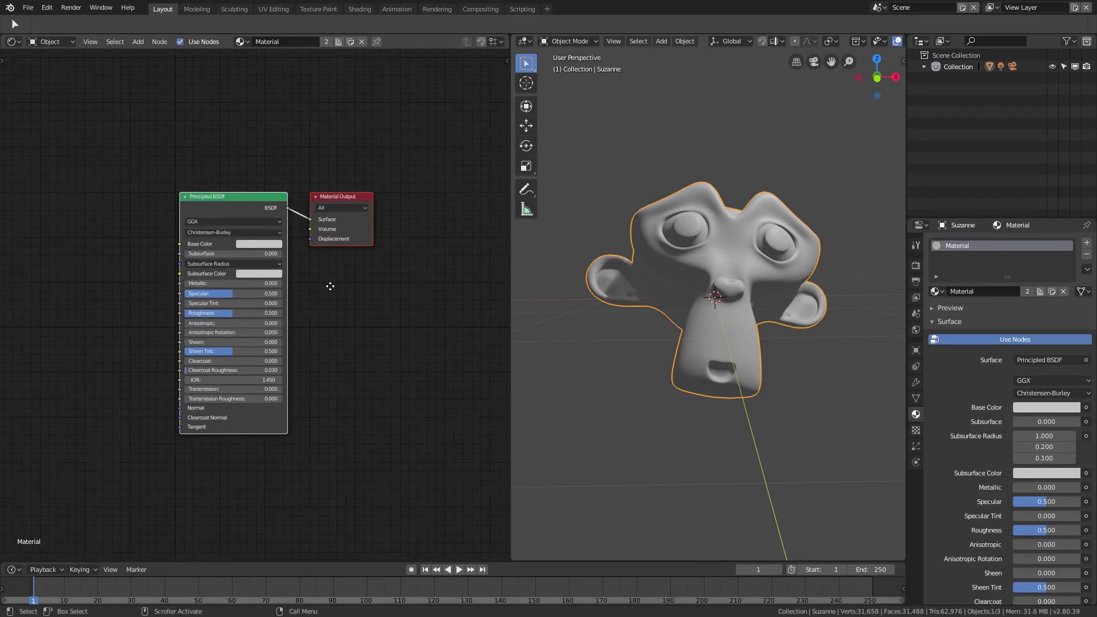
middle_click_drag(262, 208, 355, 221)
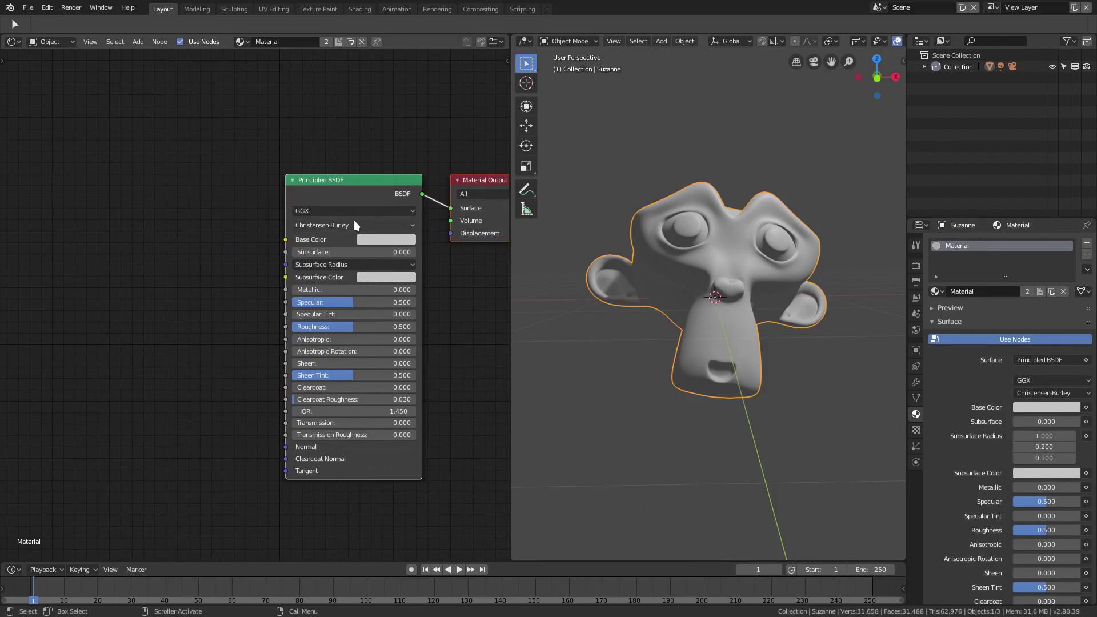
middle_click_drag(201, 197, 262, 203)
key("shift+a")
left_click(262, 204)
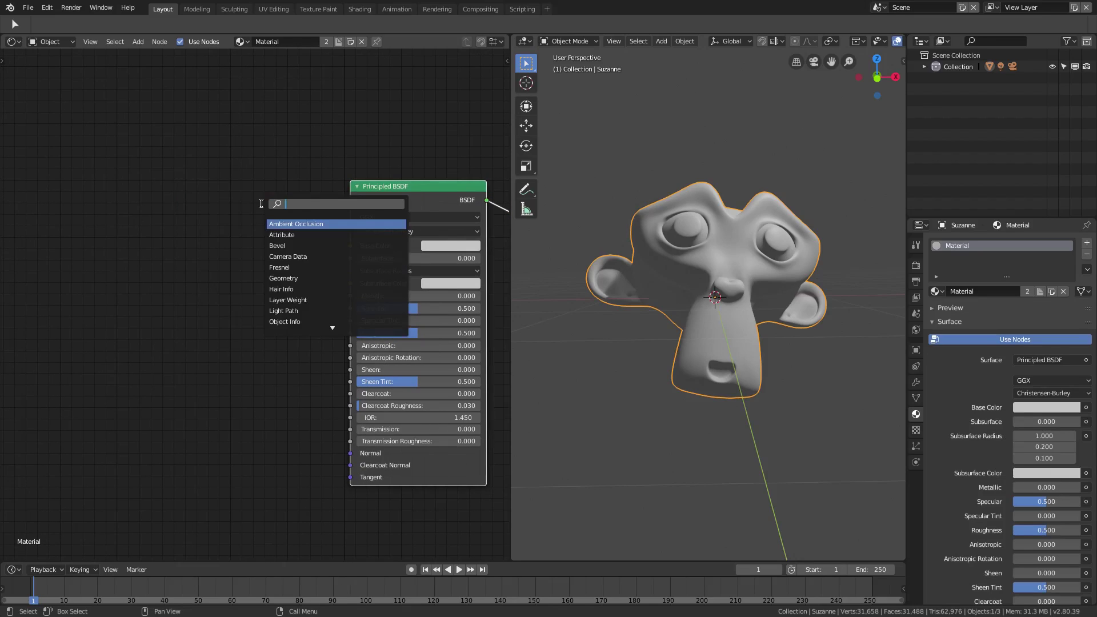
type("shader")
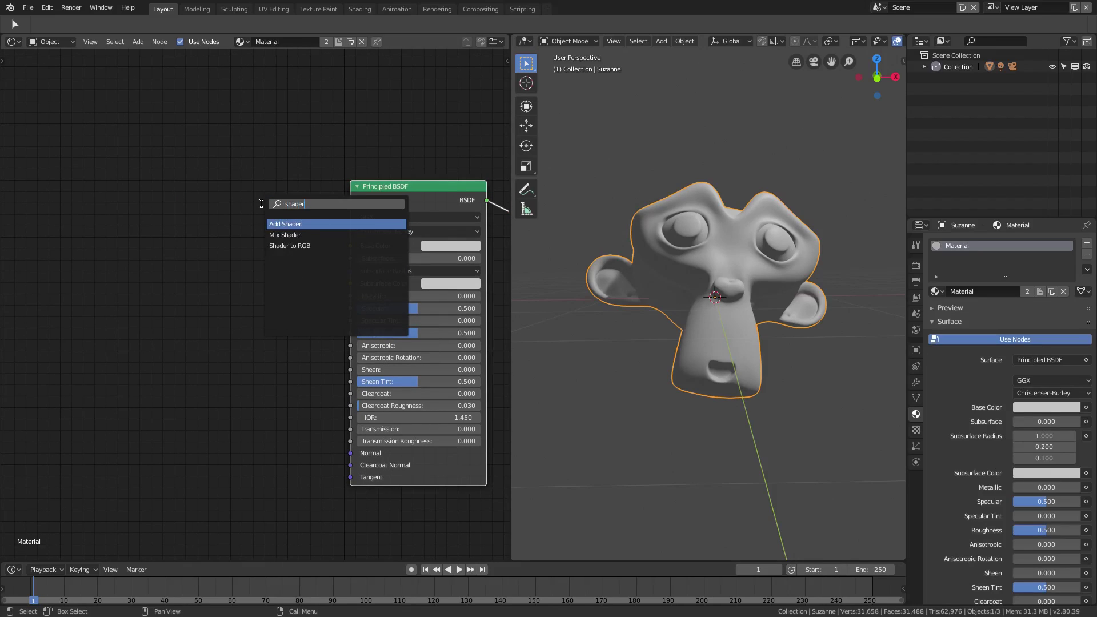
key("ctrl+a")
key("BackSpace")
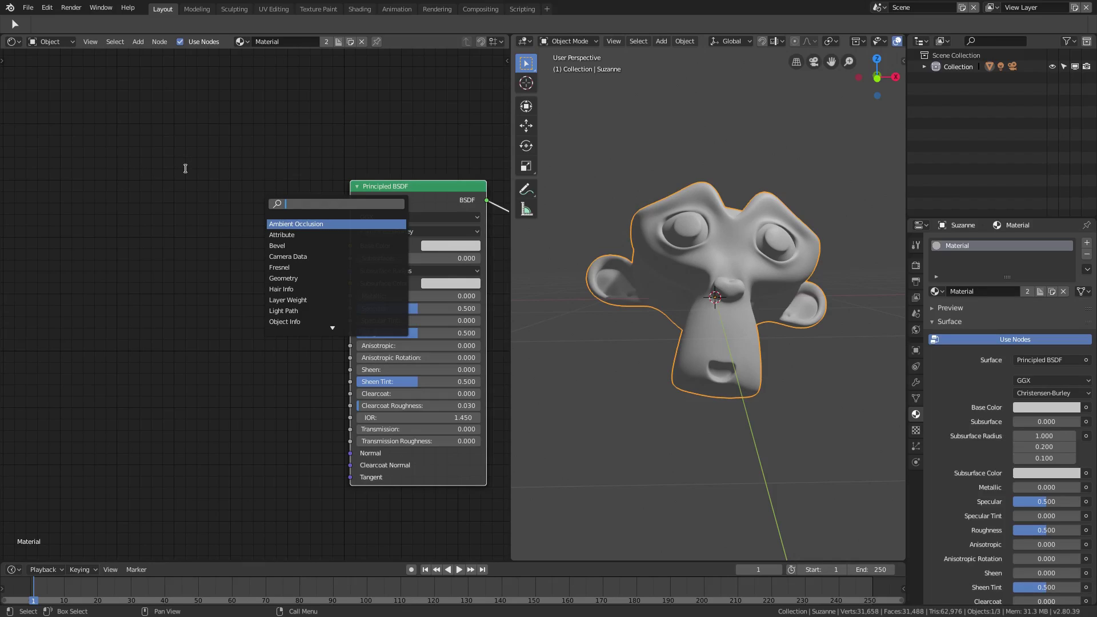
Add a Diffuse BSDF node and place it well to the left of the Principled BSDF node
key("shift+a")
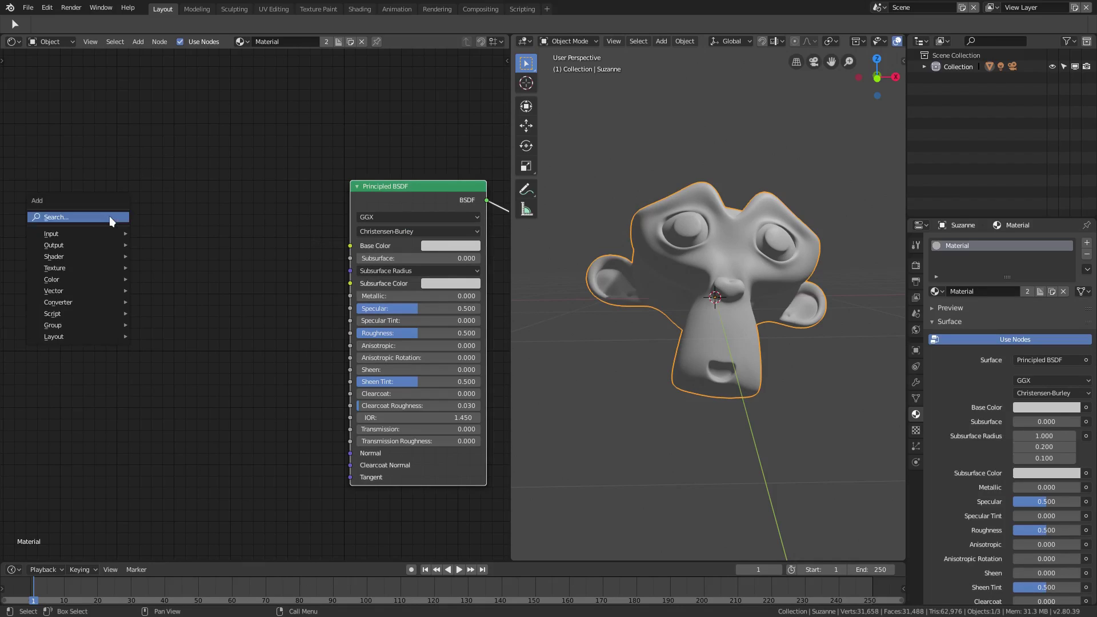
left_click(109, 216)
type("diffuse")
key("Return")
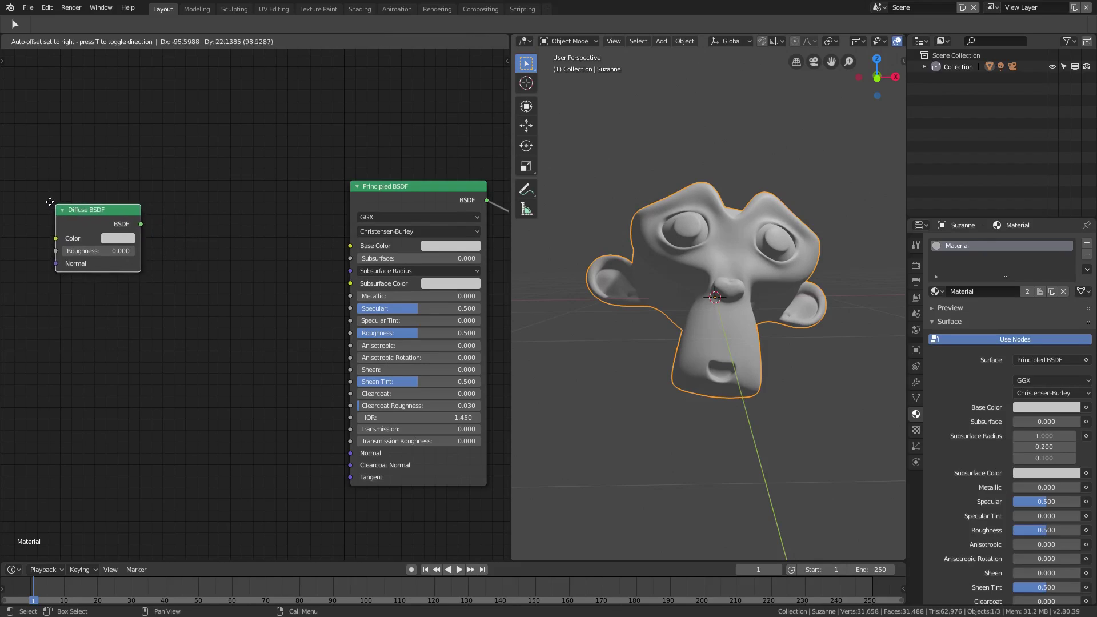
left_click(10, 187)
mouse_move(100, 209)
left_mouse_down()
mouse_move(128, 146)
mouse_move(169, 191)
mouse_move(114, 209)
left_mouse_up()
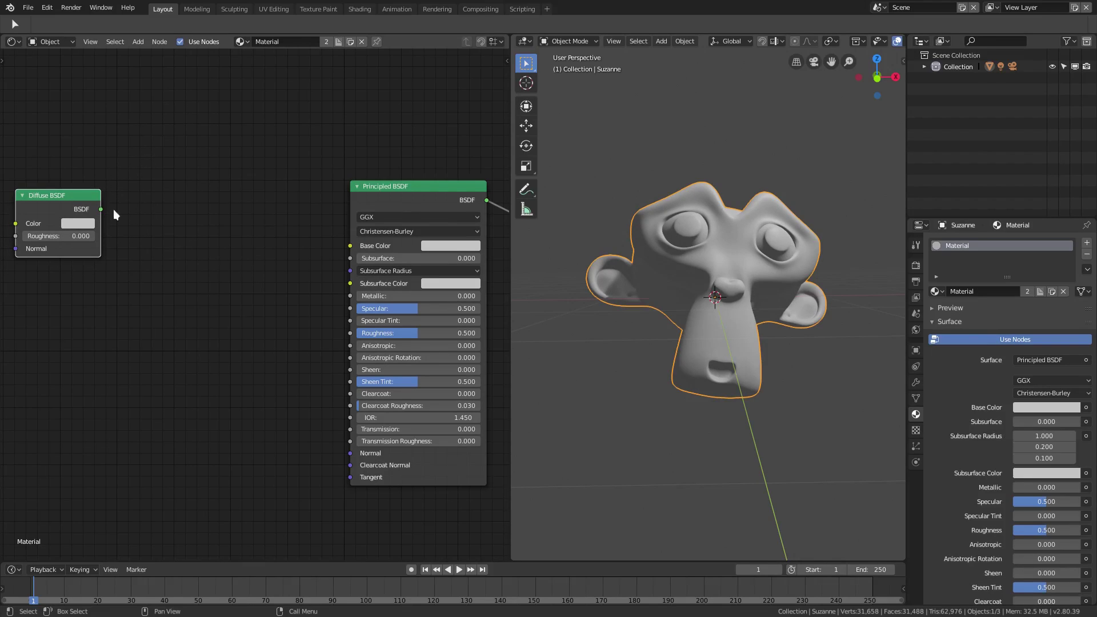
Add a Shader to RGB node beside the Diffuse BSDF and link the Diffuse BSDF output to its Shader input
key("shift+a")
left_click(195, 150)
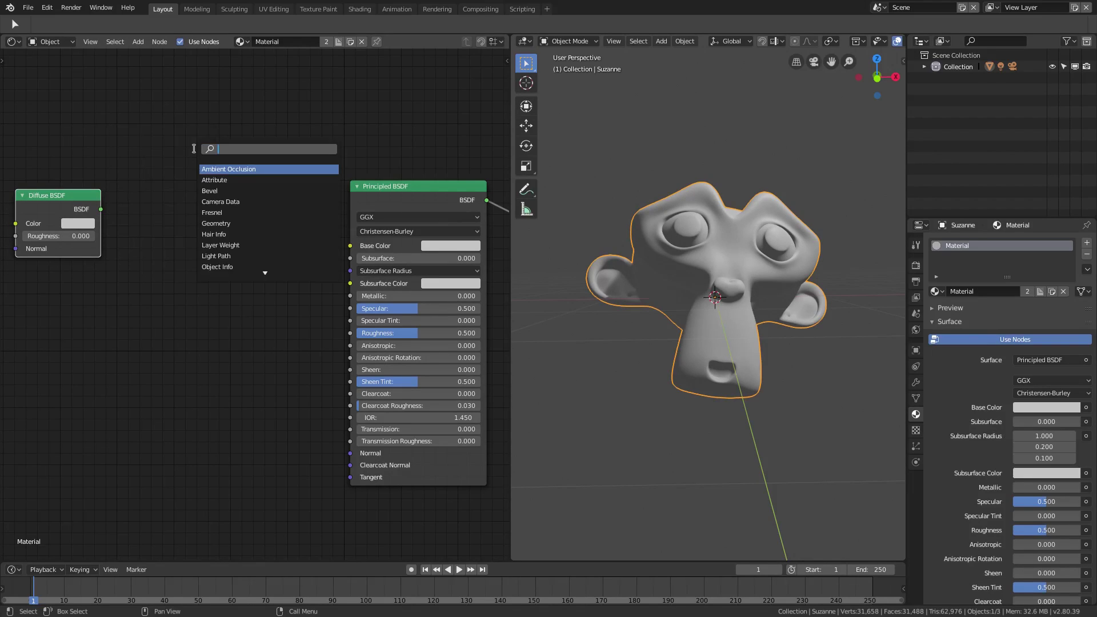
type("r")
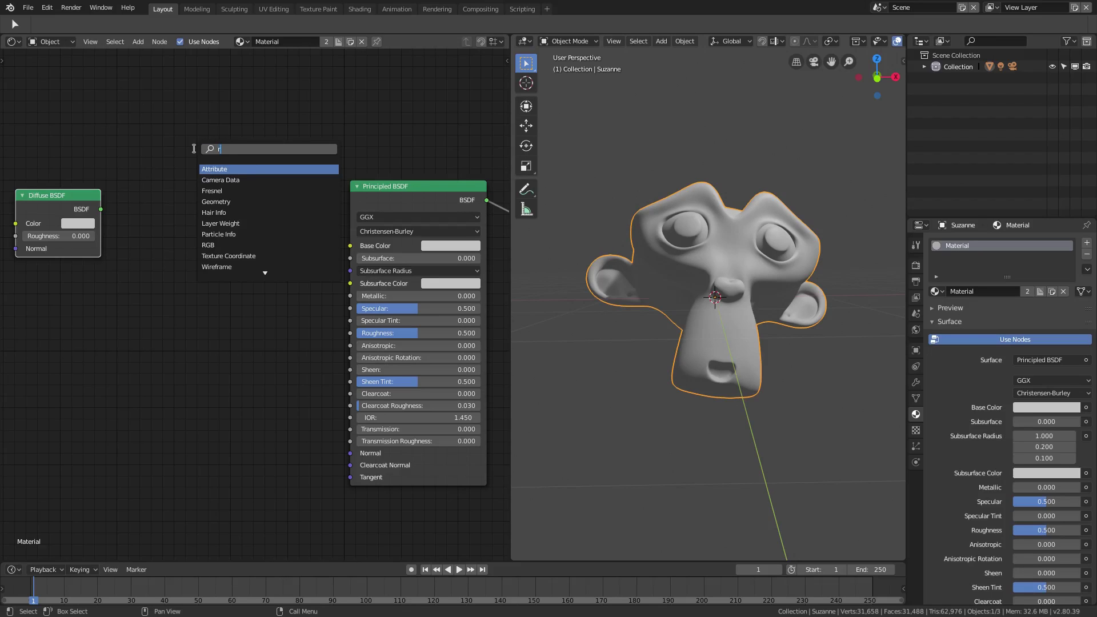
type("gb")
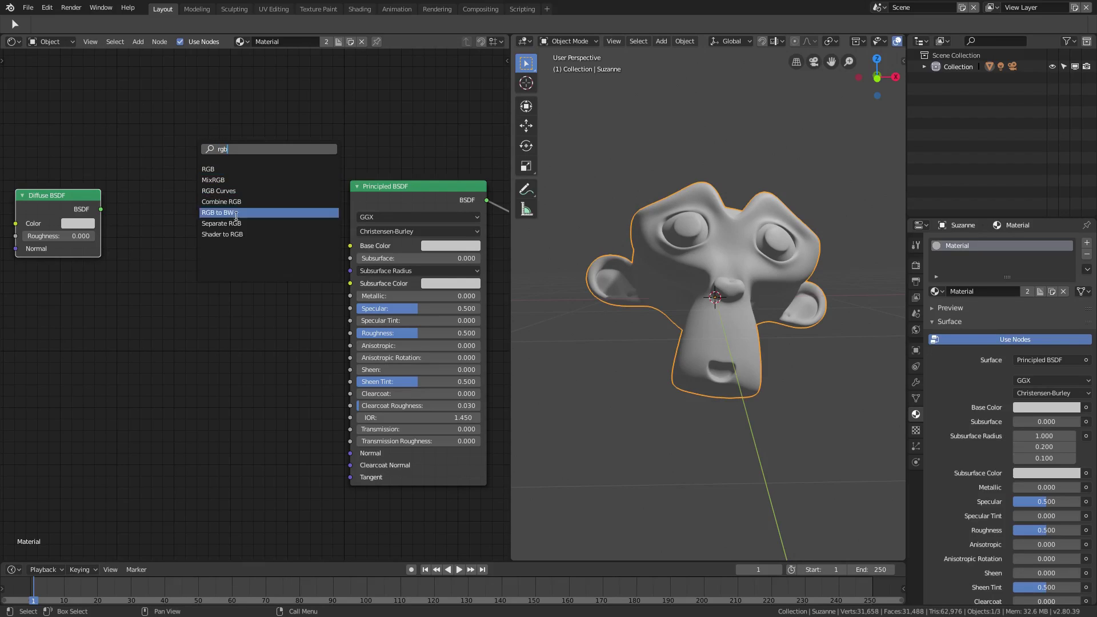
left_click(244, 232)
left_click(128, 201)
left_click_drag(100, 210, 108, 143)
left_click_drag(132, 241, 132, 241)
middle_click_drag(40, 193, 186, 219)
left_click_drag(186, 219, 81, 219)
left_click_drag(340, 226, 232, 219)
middle_click_drag(298, 230, 193, 226)
Add a ColorRamp node between the Shader to RGB and Principled BSDF nodes
key("shift+a")
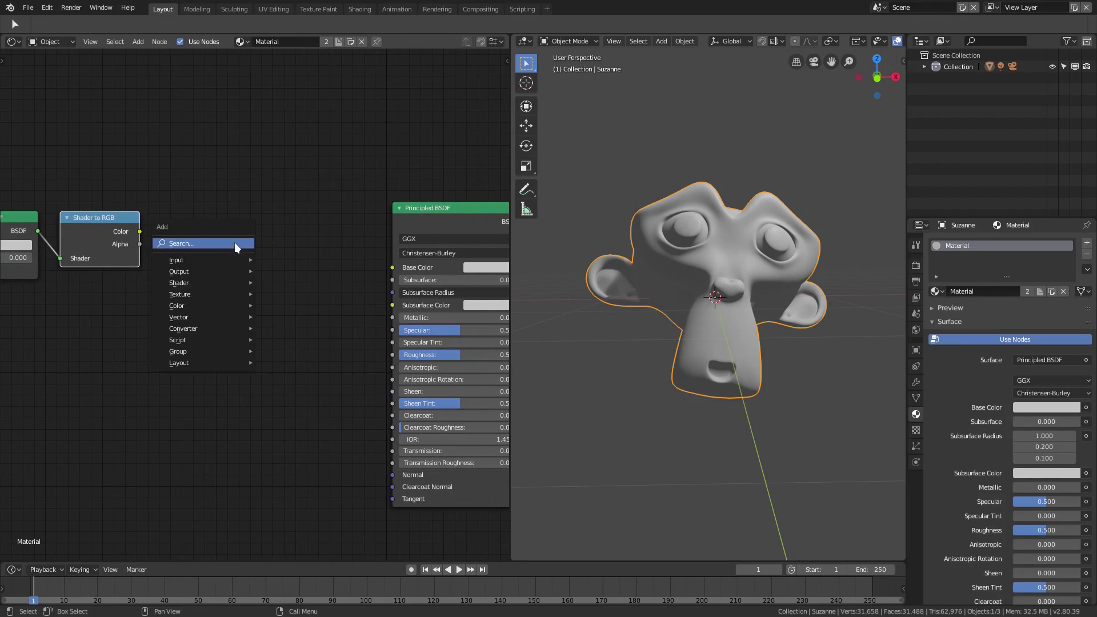
left_click(234, 242)
type("color")
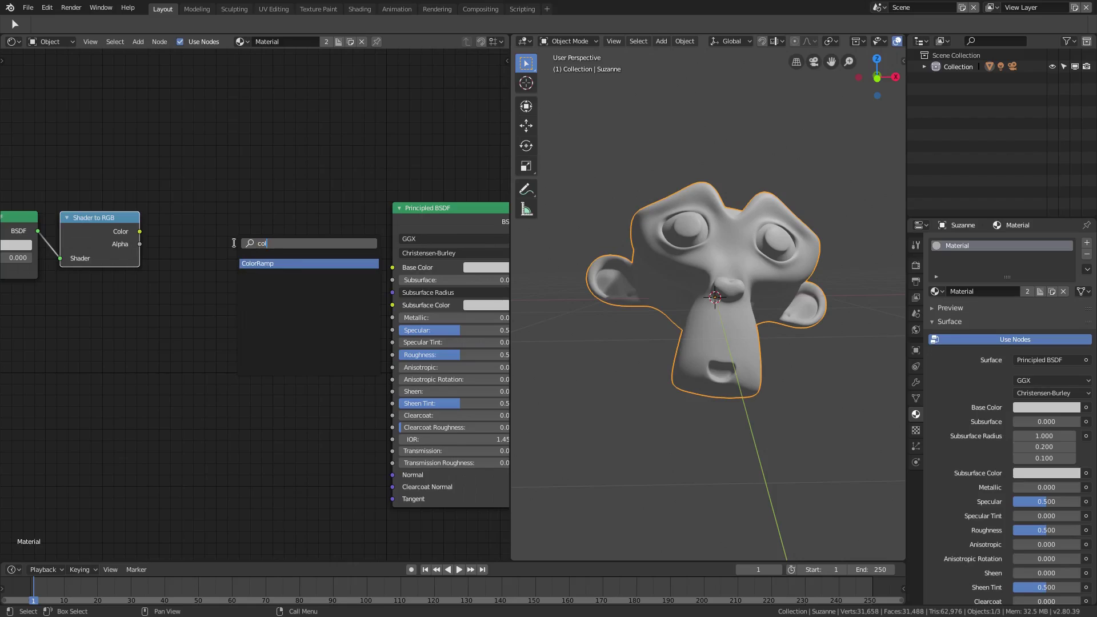
key("Return")
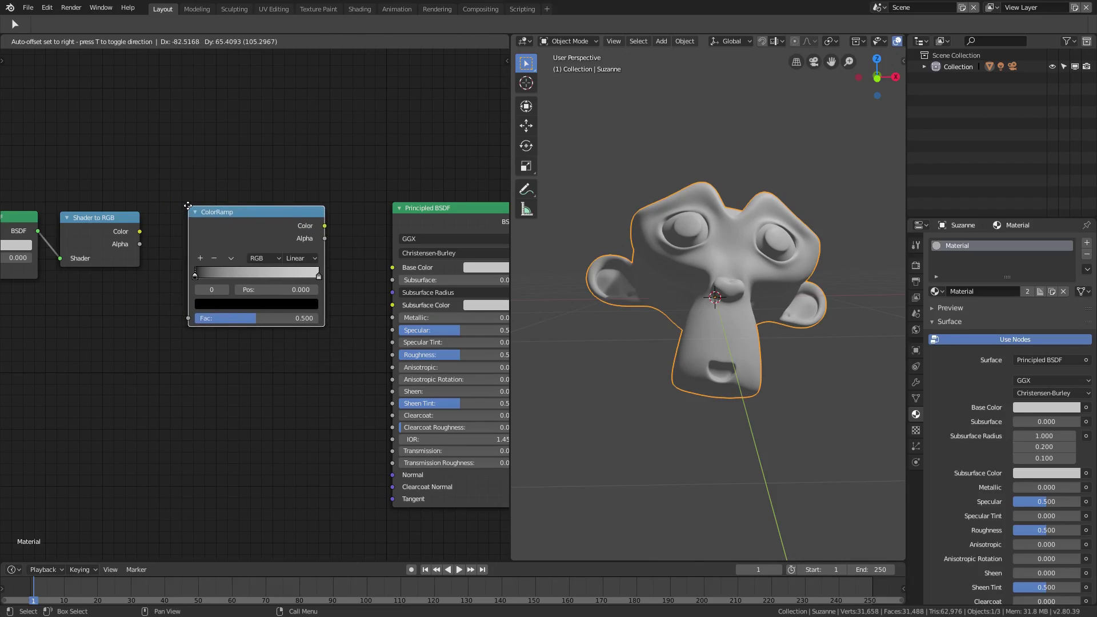
left_click(189, 205)
Link the Shader to RGB Color output to the ColorRamp's Fac, and the ColorRamp's Color output to the Principled BSDF's Base Color
middle_click_drag(139, 226, 162, 222)
left_click_drag(164, 227, 177, 190)
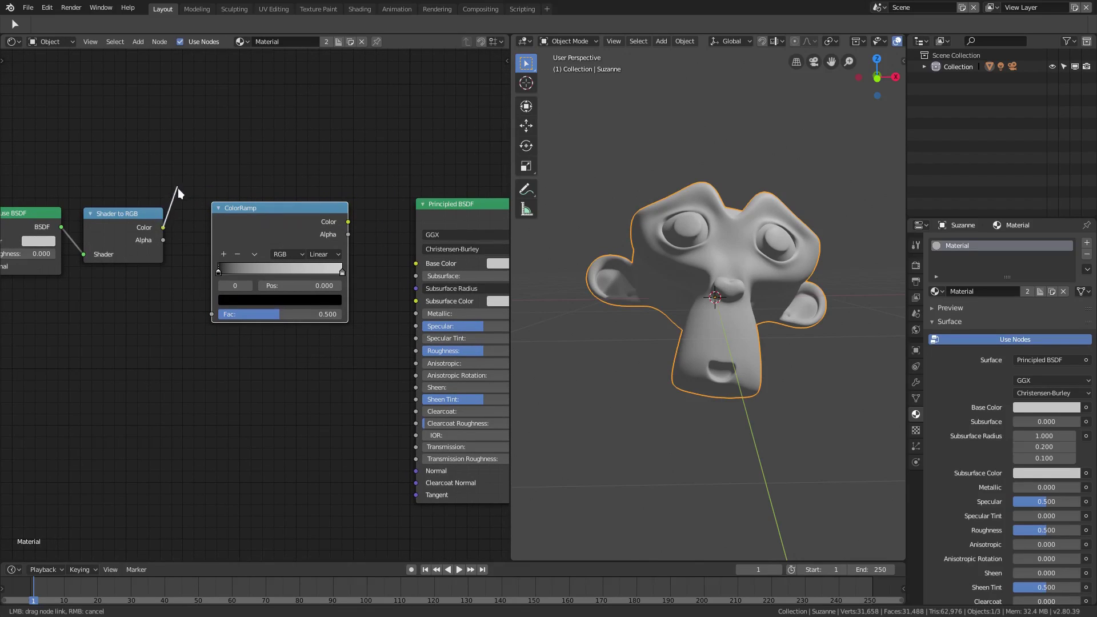
left_click_drag(197, 295, 211, 315)
left_click_drag(348, 222, 416, 263)
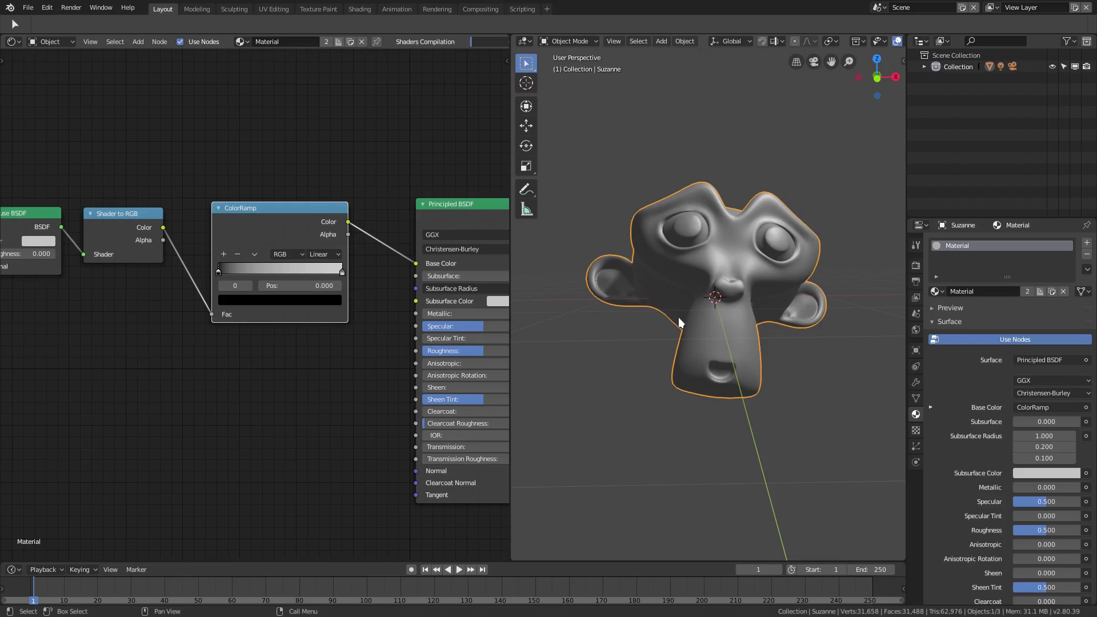
Move the ColorRamp, Shader to RGB and Diffuse BSDF nodes closer to the Principled BSDF node
middle_click_drag(674, 307, 709, 280)
left_click_drag(241, 237, 272, 237)
left_click_drag(128, 220, 181, 220)
left_click_drag(46, 226, 102, 223)
Try moving the ColorRamp's black stop to about 0.323 and setting the interpolation to Constant
mouse_move(254, 277)
left_mouse_down()
mouse_move(304, 277)
mouse_move(262, 272)
mouse_move(314, 264)
mouse_move(293, 262)
left_mouse_up()
left_click(355, 264)
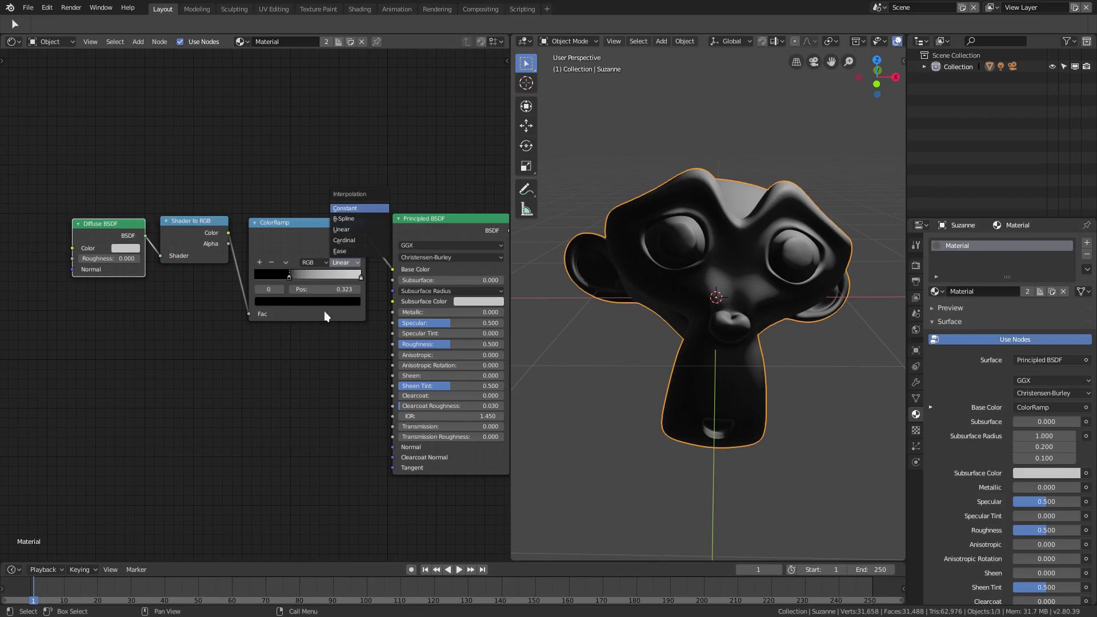
key("Return")
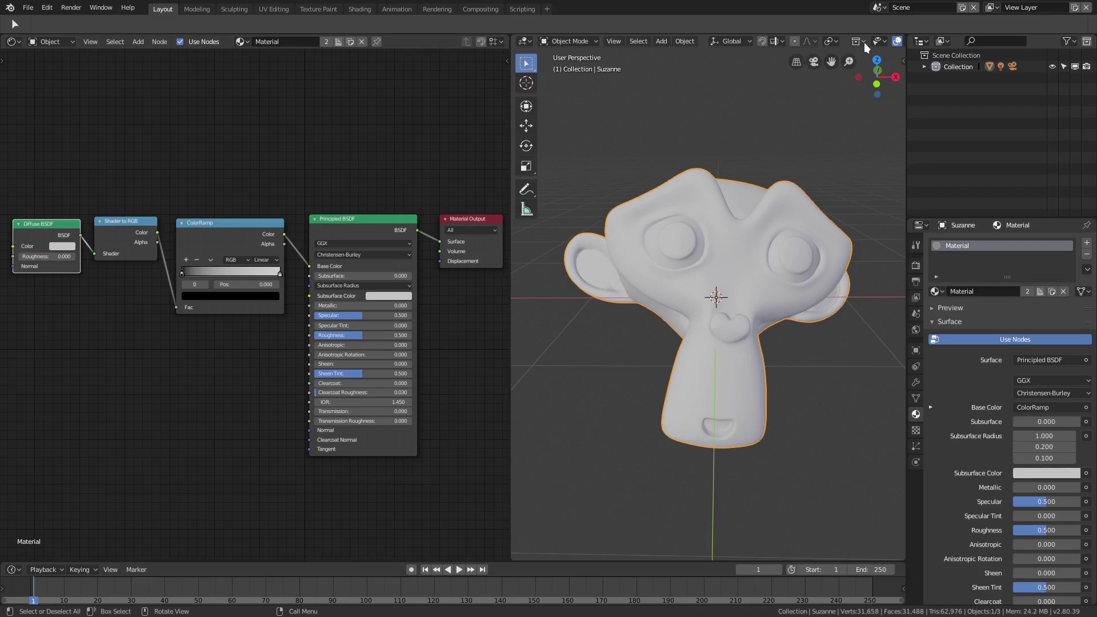
Switch the 3D viewport to Rendered shading
scroll(867, 38, "down", 5)
left_click(861, 40)
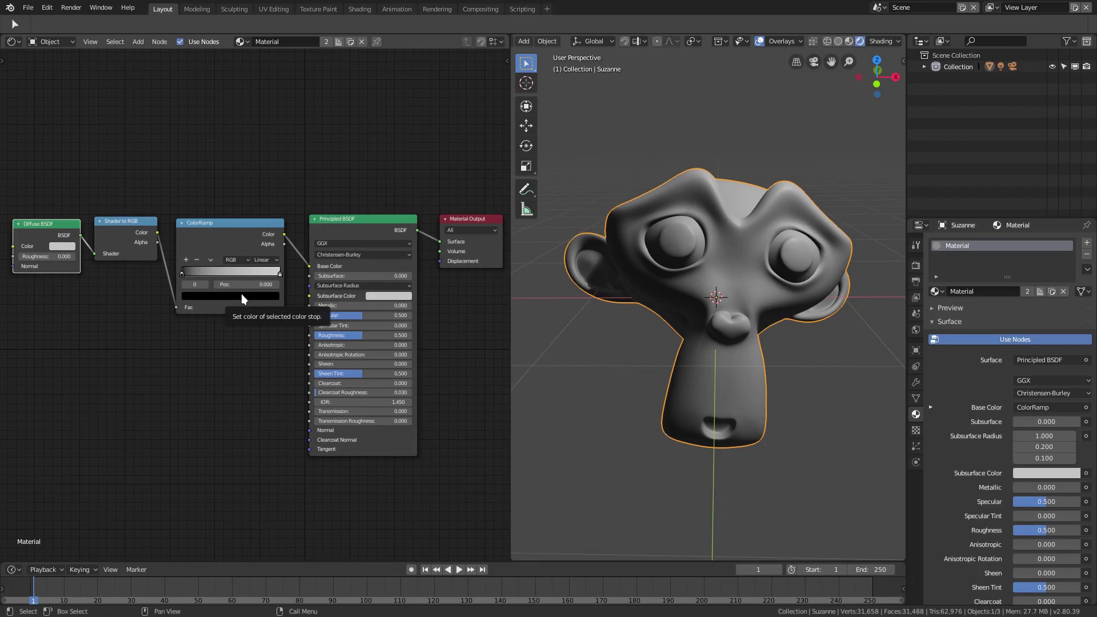
Set the ColorRamp interpolation to Constant and move its white stop to about 0.205
scroll(240, 359, "up", 1)
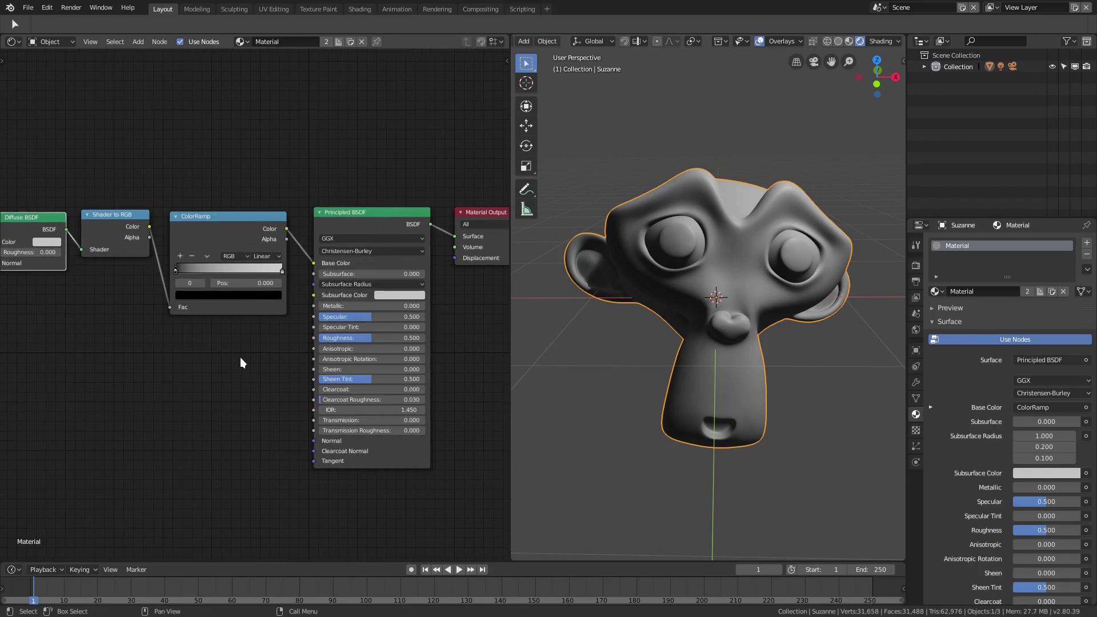
scroll(213, 342, "right", 1, "ctrl")
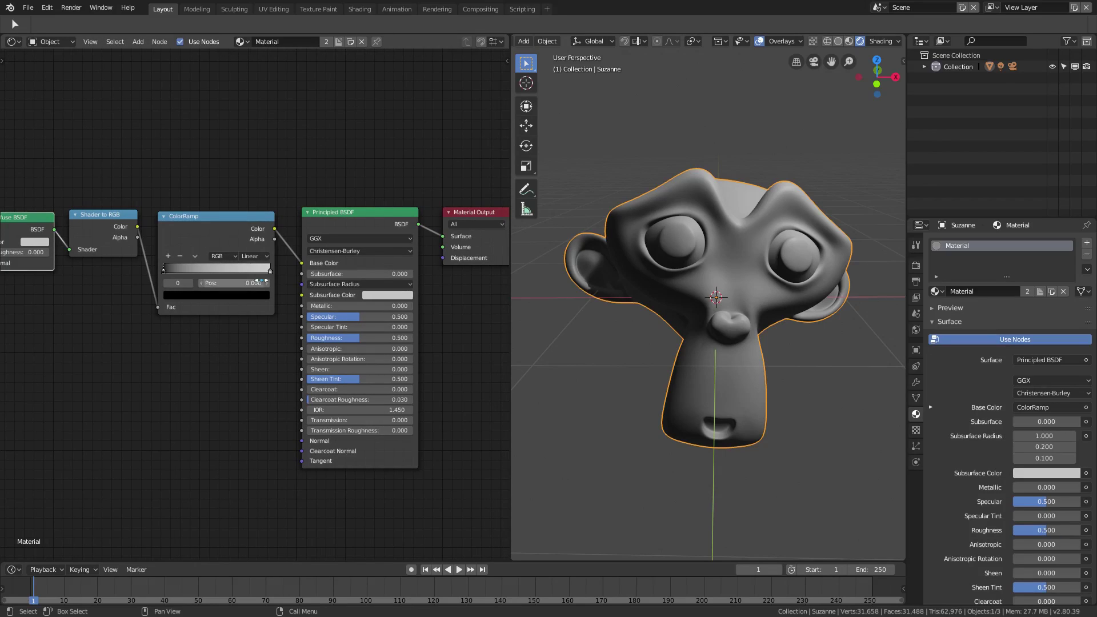
left_click(252, 256)
left_click(265, 203)
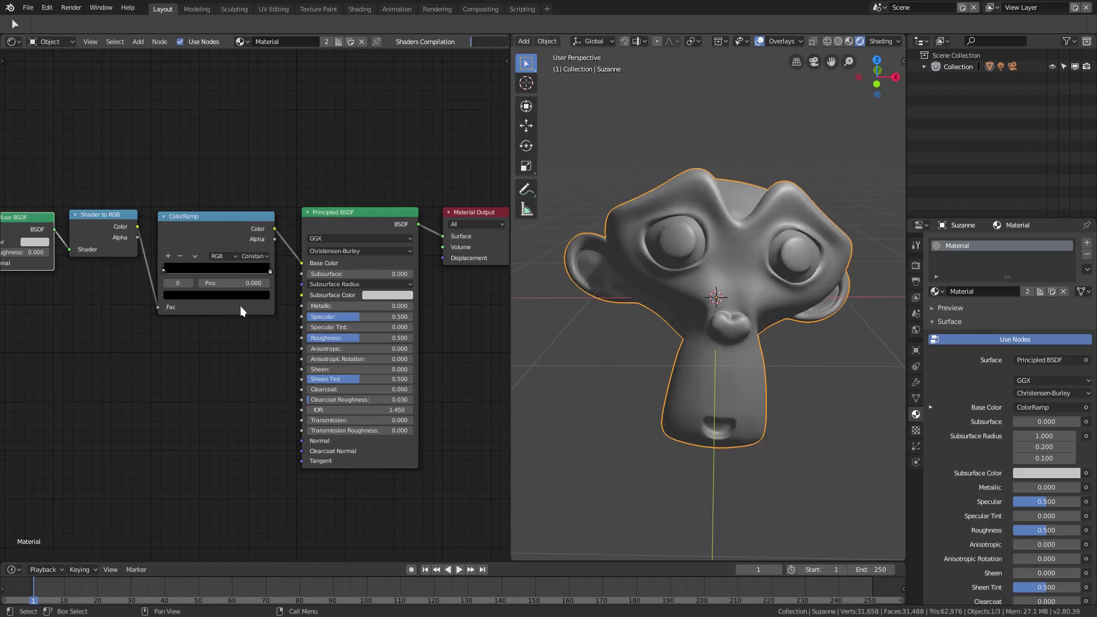
left_click_drag(268, 273, 187, 273)
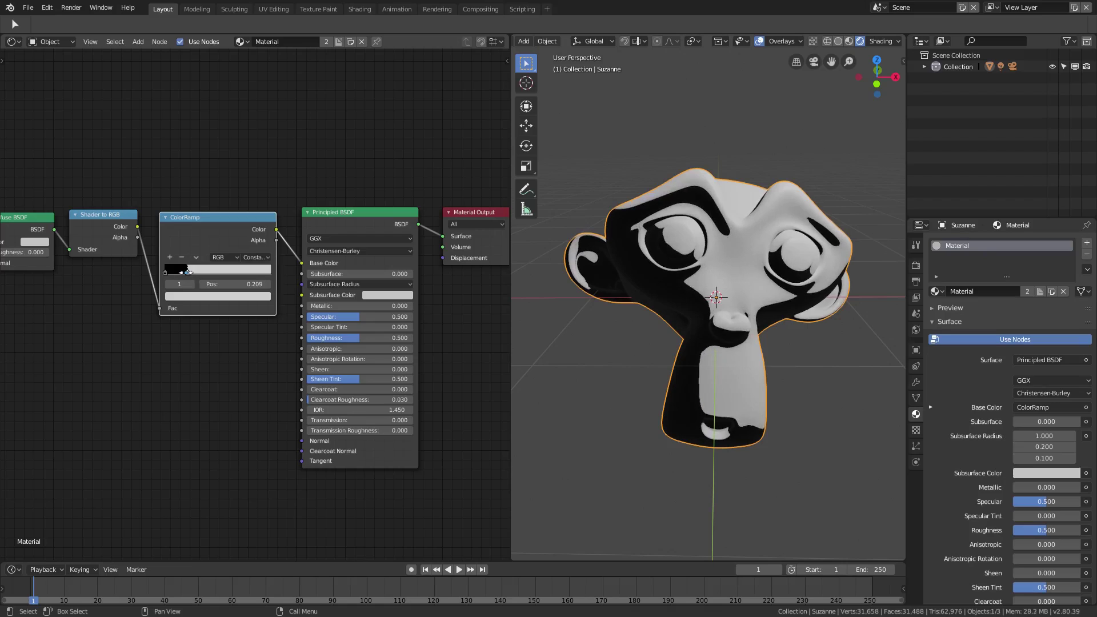
Select the point light and move it closer to the monkey head
middle_click_drag(675, 323, 740, 329)
scroll(849, 312, "down", 4)
left_click(807, 167)
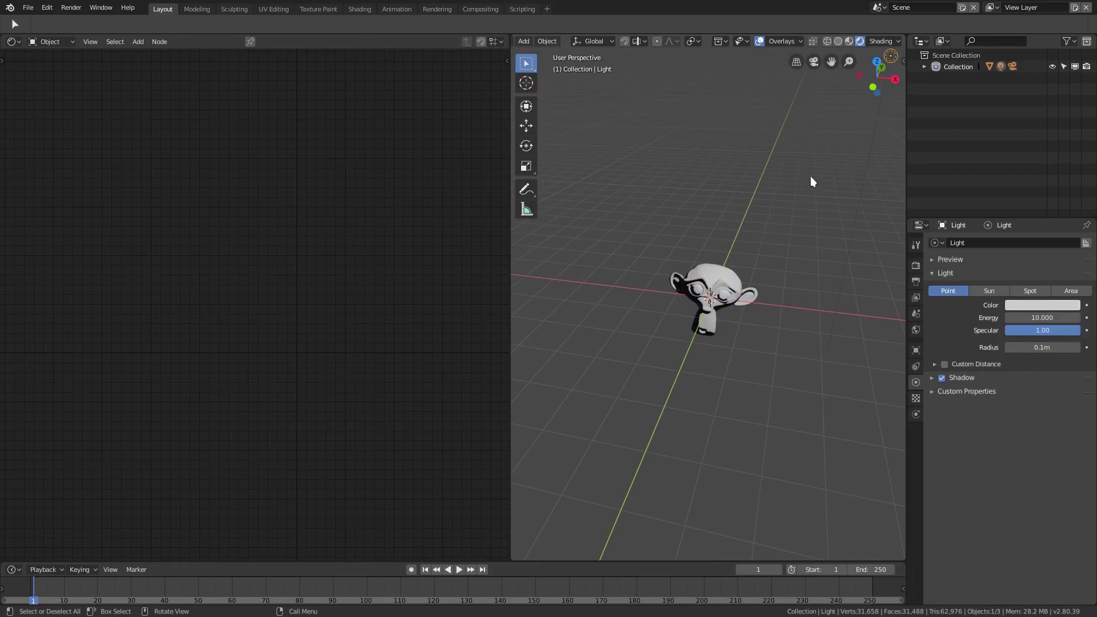
middle_click_drag(810, 177, 782, 181)
key("g")
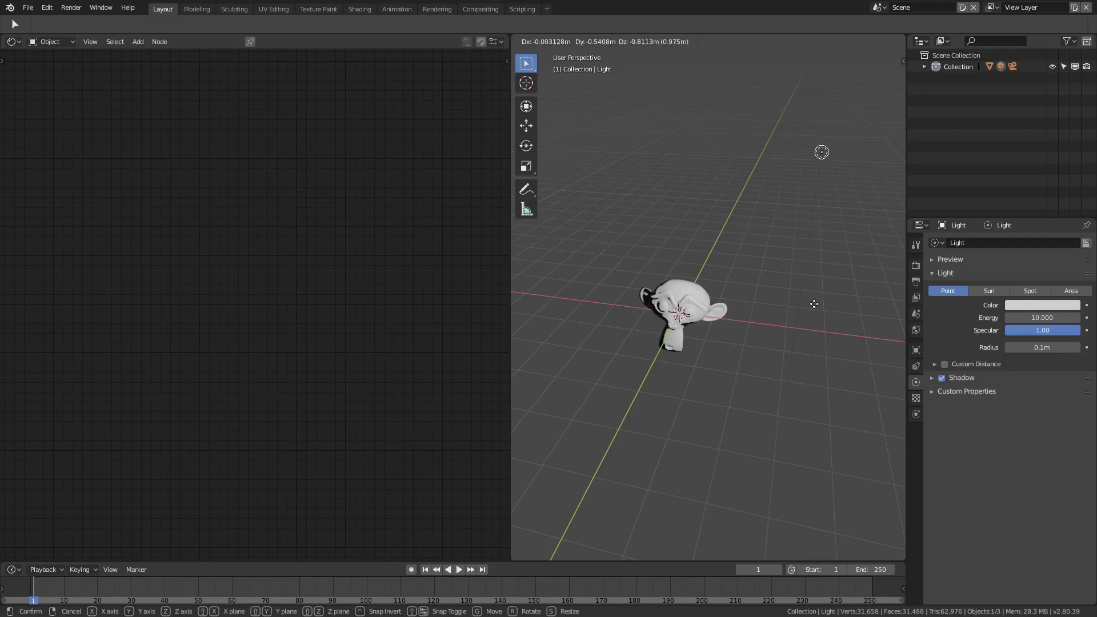
left_click(659, 350)
Reposition the point light so it lights the monkey's face from one side and leaves the other side in shadow
scroll(660, 349, "up", 4)
middle_click_drag(659, 350, 714, 346)
scroll(709, 342, "up", 4)
scroll(715, 355, "down", 3)
key("g")
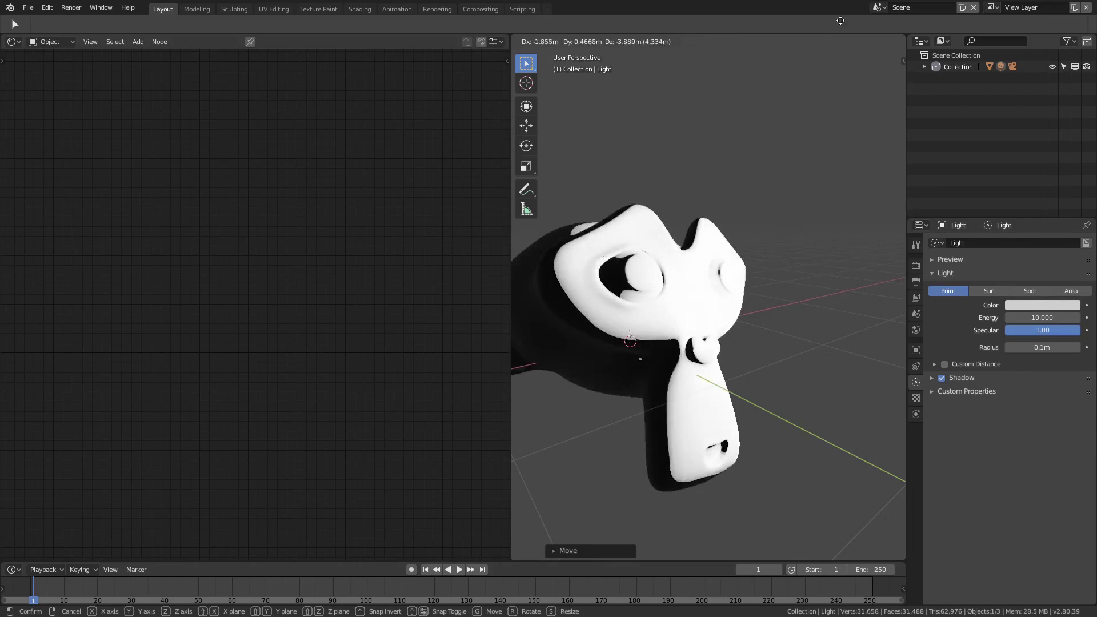
left_click(739, 399)
middle_click_drag(738, 399, 749, 225)
scroll(791, 283, "down", 6)
scroll(735, 292, "up", 3)
scroll(762, 293, "up", 4)
scroll(740, 292, "down", 3)
scroll(748, 225, "up", 4)
Select the monkey head and set the ColorRamp's black stop to a dark blue with a B value of about 0.1
left_click(749, 226)
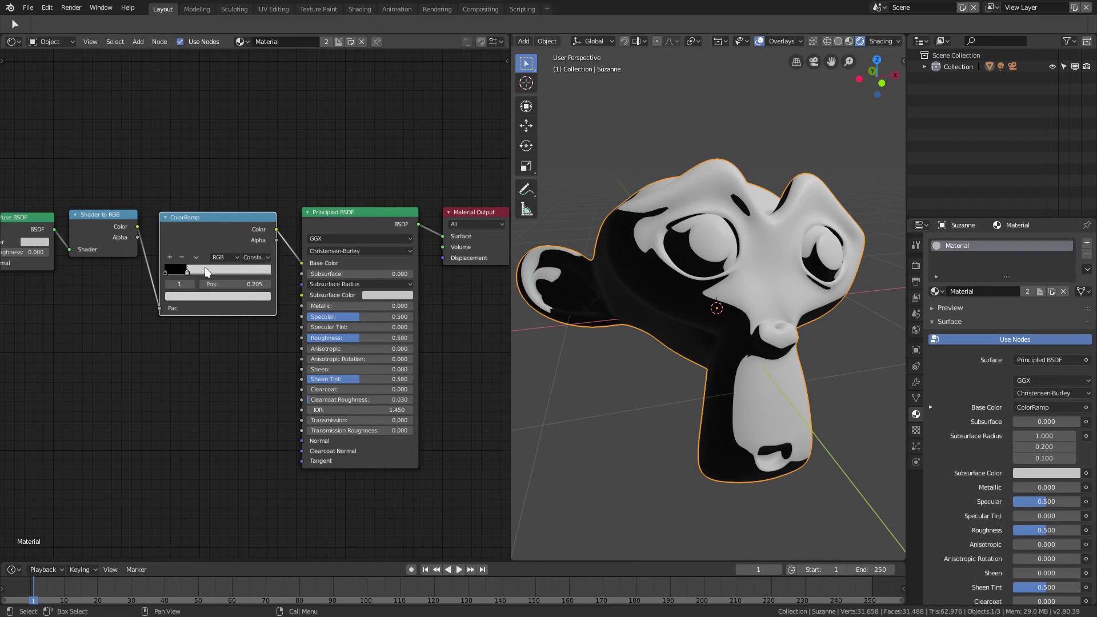
left_click(165, 272)
left_click(190, 294)
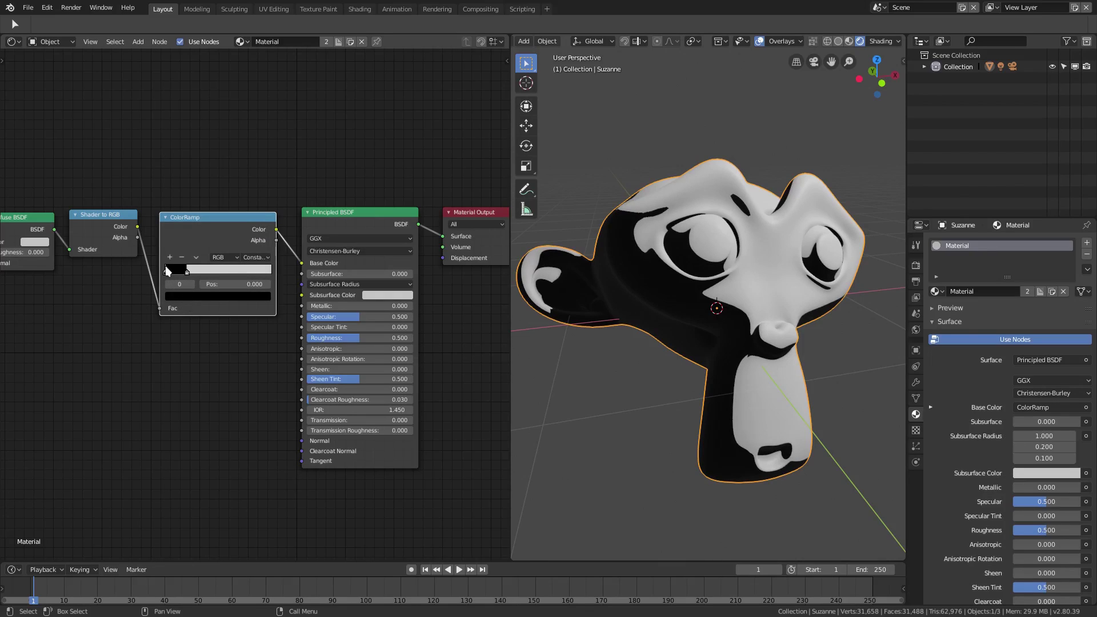
left_click(183, 296)
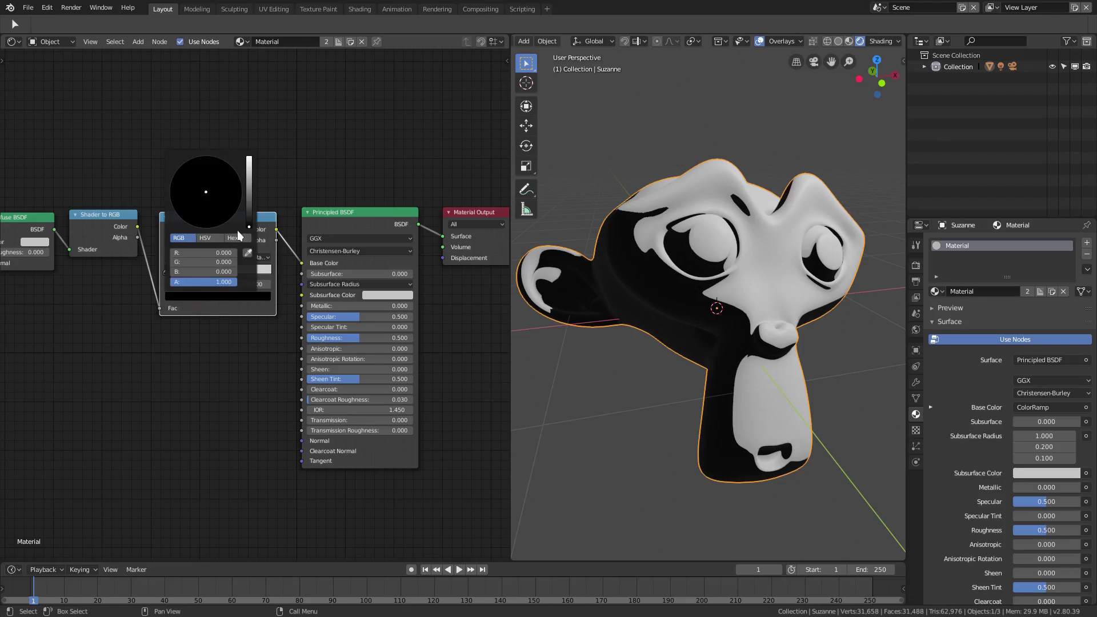
scroll(206, 192, "up", 3)
left_click_drag(224, 175, 228, 166)
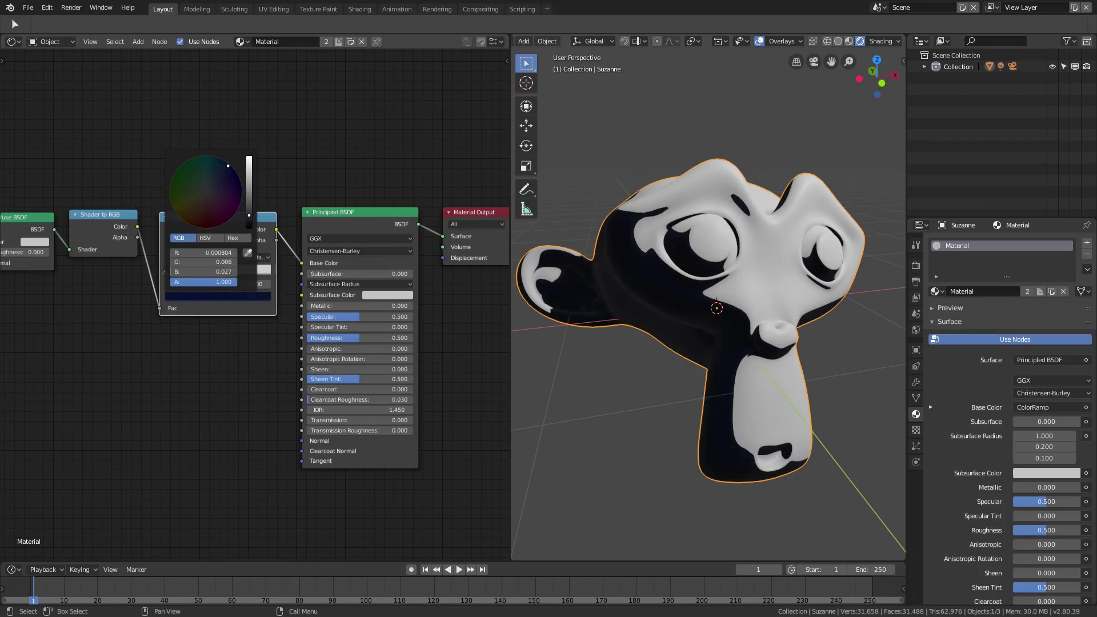
left_click_drag(248, 220, 250, 195)
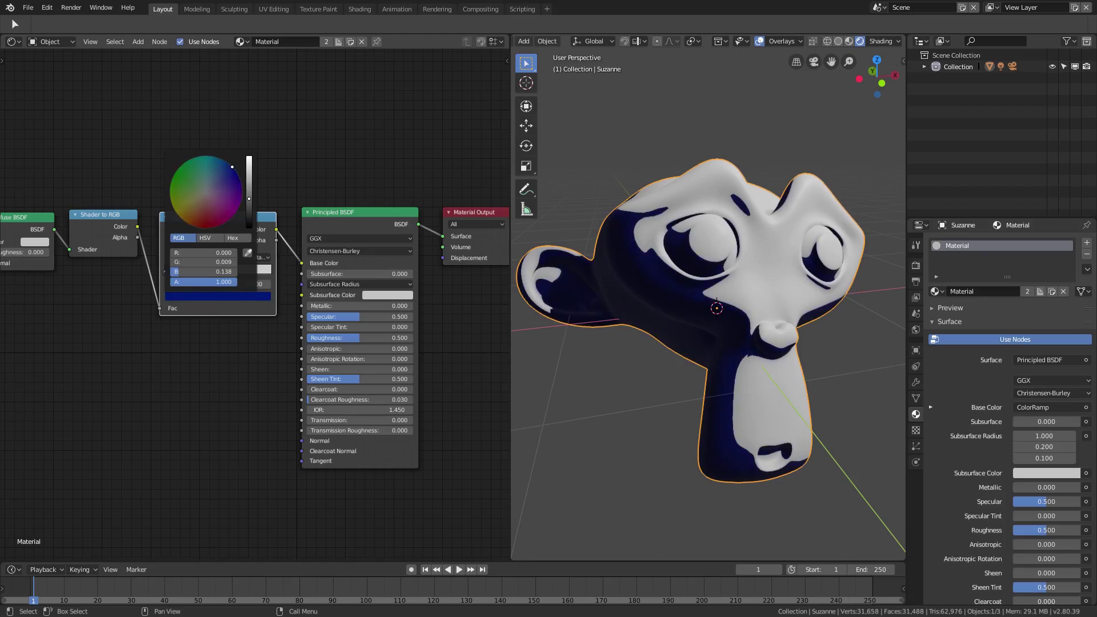
Link the ColorRamp's Color output directly to the Material Output's Surface input and delete the Principled BSDF node
middle_click_drag(666, 343, 686, 323)
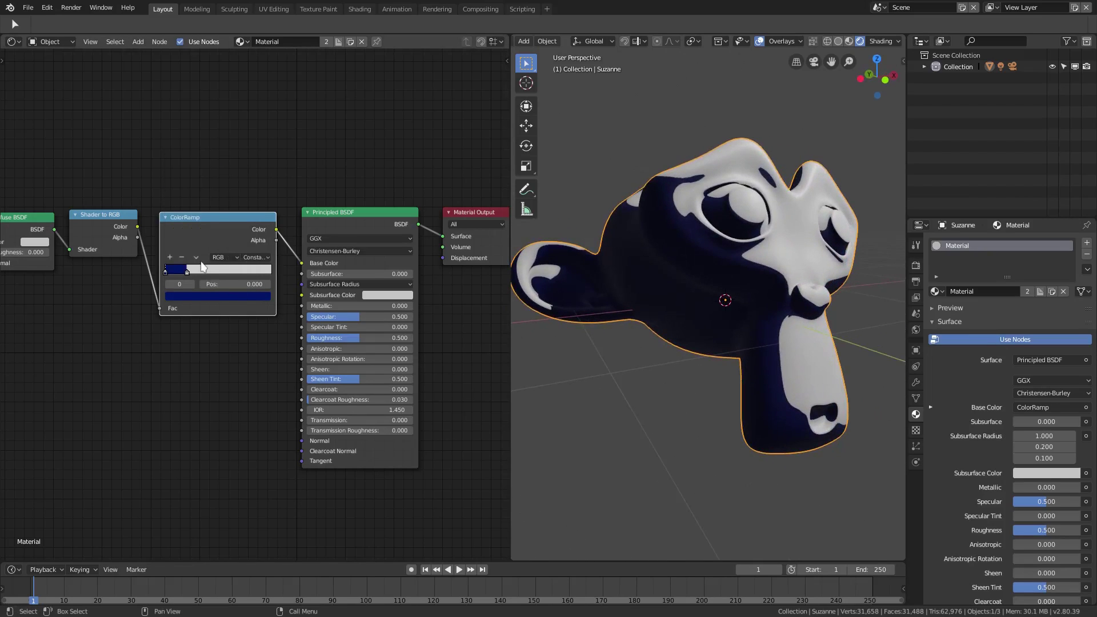
mouse_move(204, 363)
middle_mouse_down()
mouse_move(269, 362)
mouse_move(204, 367)
middle_mouse_up()
scroll(269, 362, "down", 2)
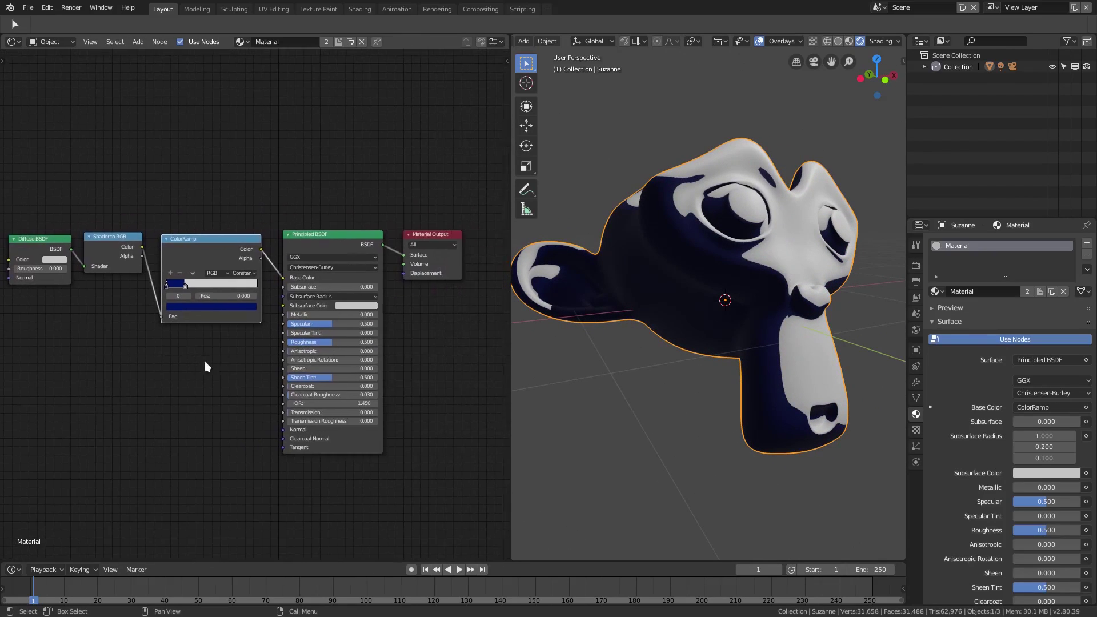
scroll(321, 287, "up", 1)
left_click_drag(288, 273, 430, 247)
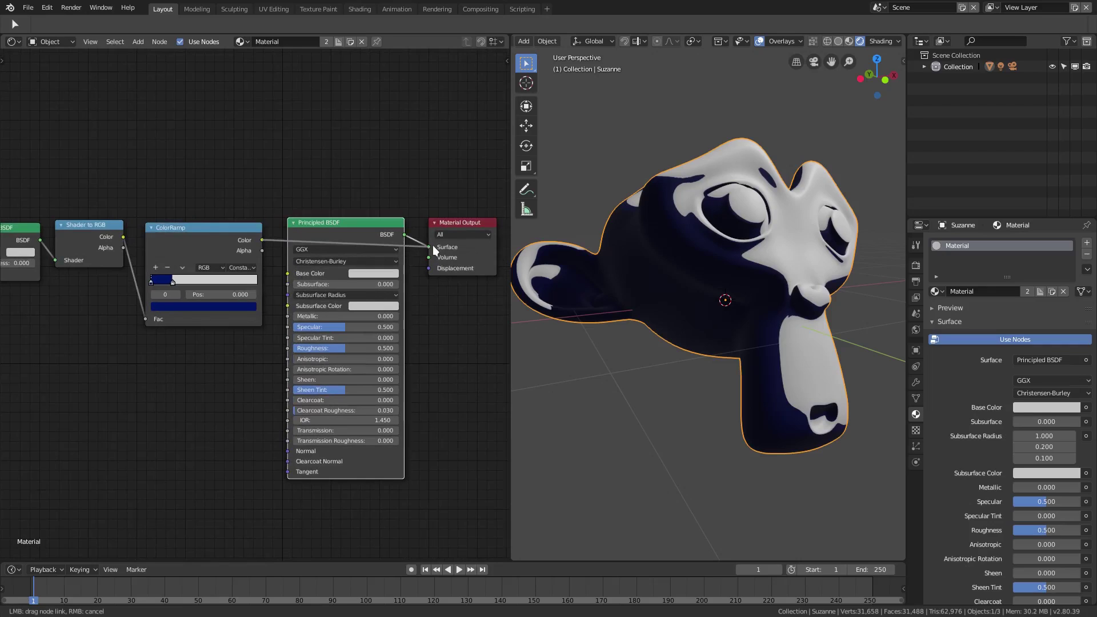
left_click_drag(320, 237, 331, 363)
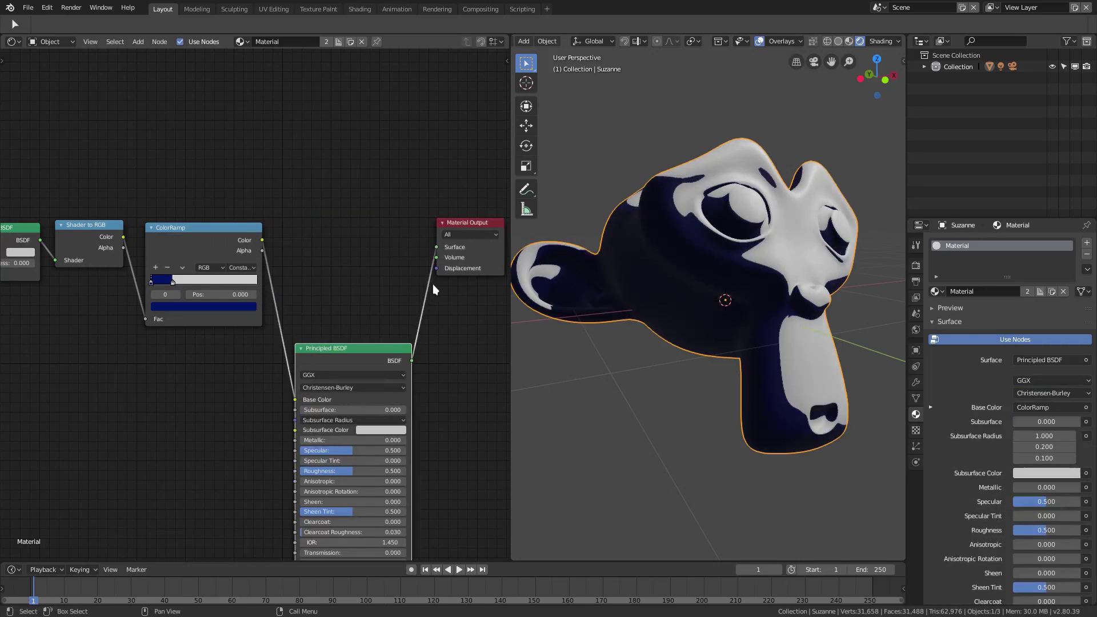
left_click_drag(458, 250, 458, 250)
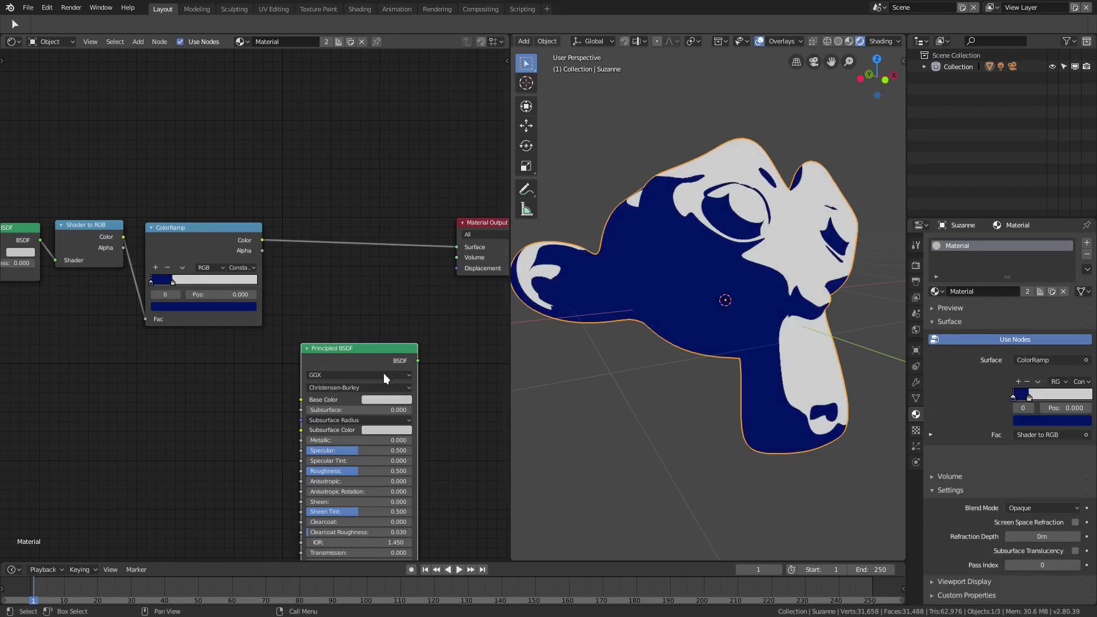
key("x")
Move the Material Output node right beside the ColorRamp node
middle_click_drag(203, 379, 270, 380)
scroll(421, 277, "down", 1)
left_click_drag(486, 234, 344, 239)
middle_click_drag(645, 355, 731, 311)
scroll(734, 319, "up", 3)
middle_click_drag(387, 299, 354, 304)
left_click_drag(335, 248, 272, 242)
Move the ColorRamp's light stop to about 0.191 and tint its colour to a slightly warm off-white
scroll(177, 331, "up", 2)
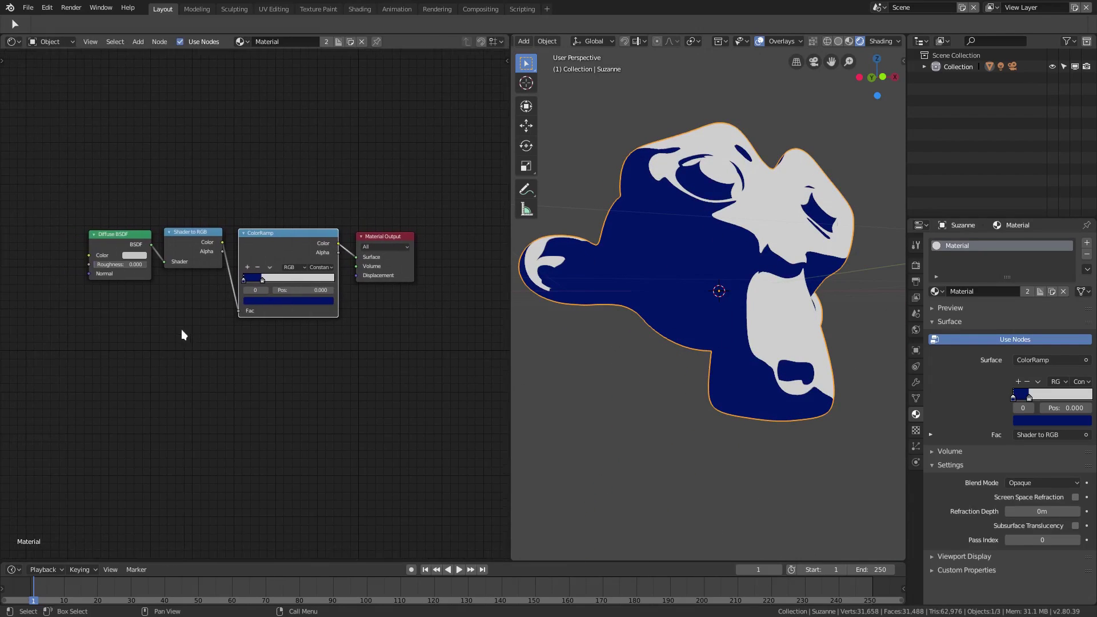
left_click_drag(242, 294, 240, 293)
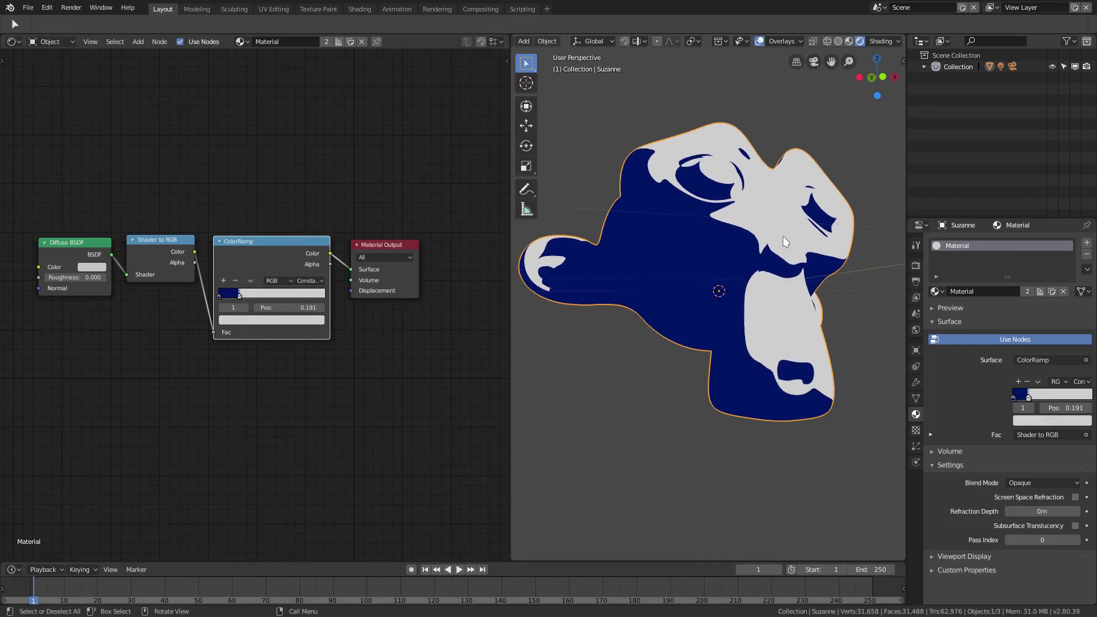
scroll(783, 237, "up", 5)
scroll(774, 265, "down", 5)
middle_click_drag(730, 301, 462, 303)
scroll(260, 311, "up", 1)
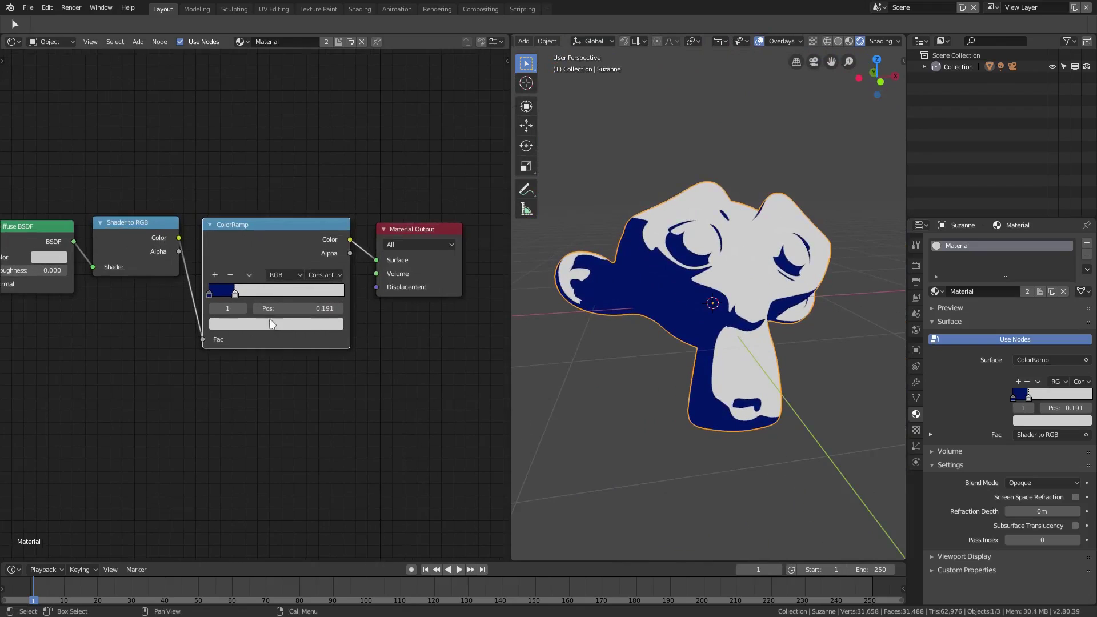
left_click(246, 324)
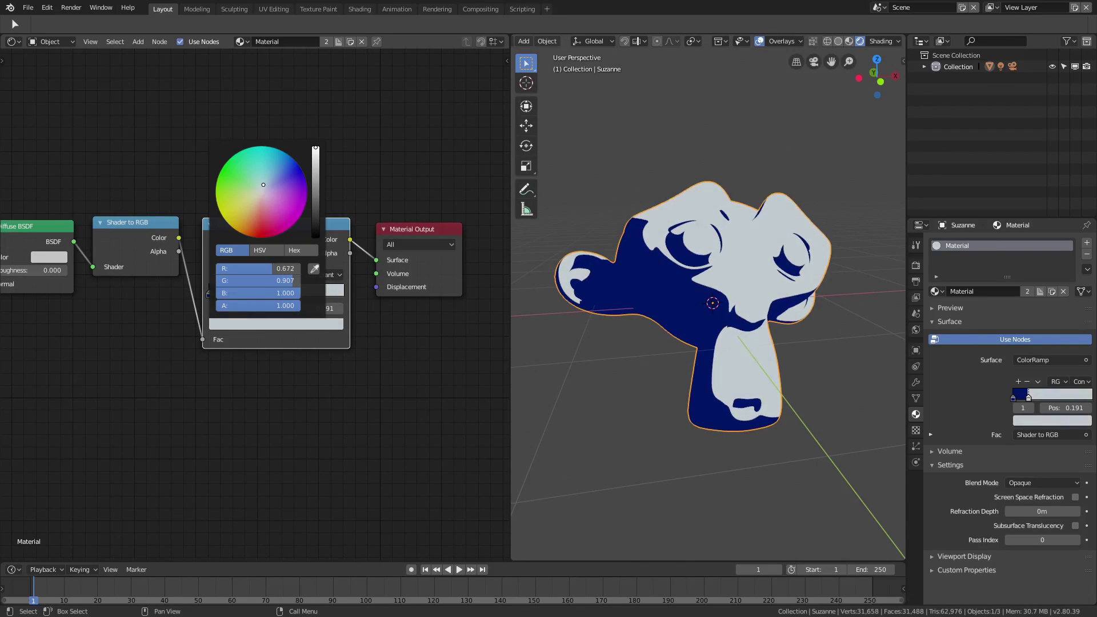
left_click_drag(263, 185, 260, 194)
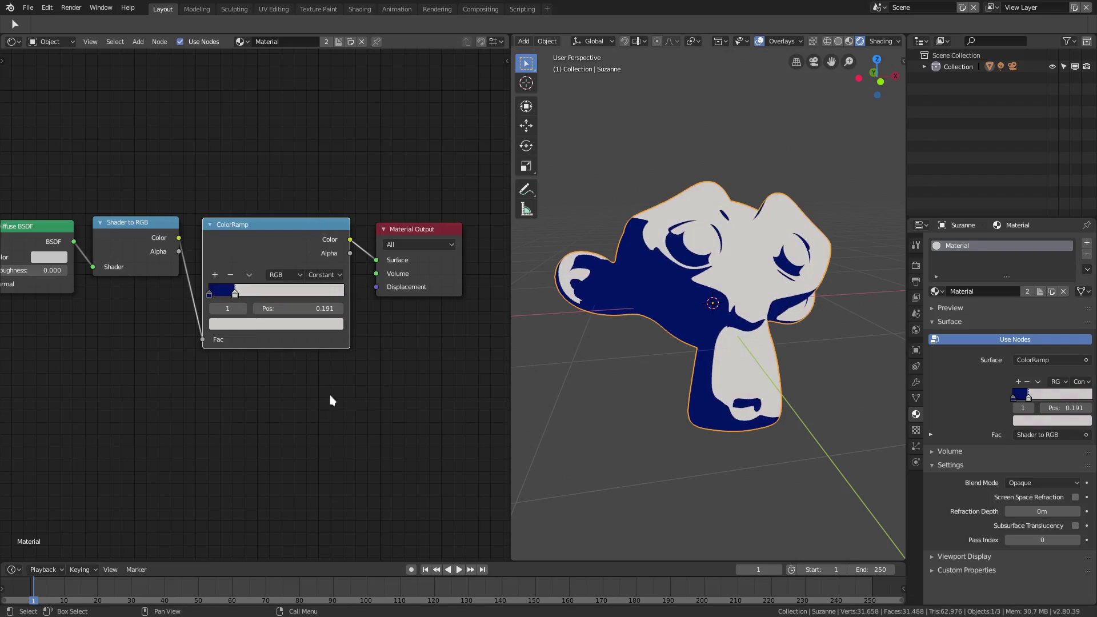
Add a ColorRamp stop between the dark and light stops, tint it a medium blue and move it close to the dark stop
left_click(216, 275)
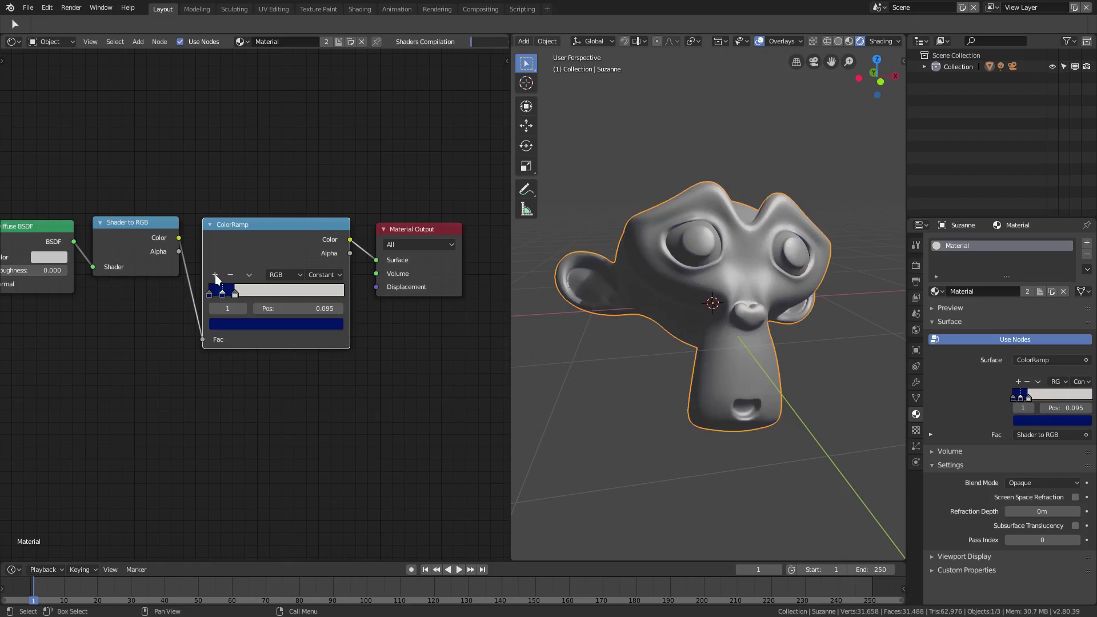
left_click(236, 321)
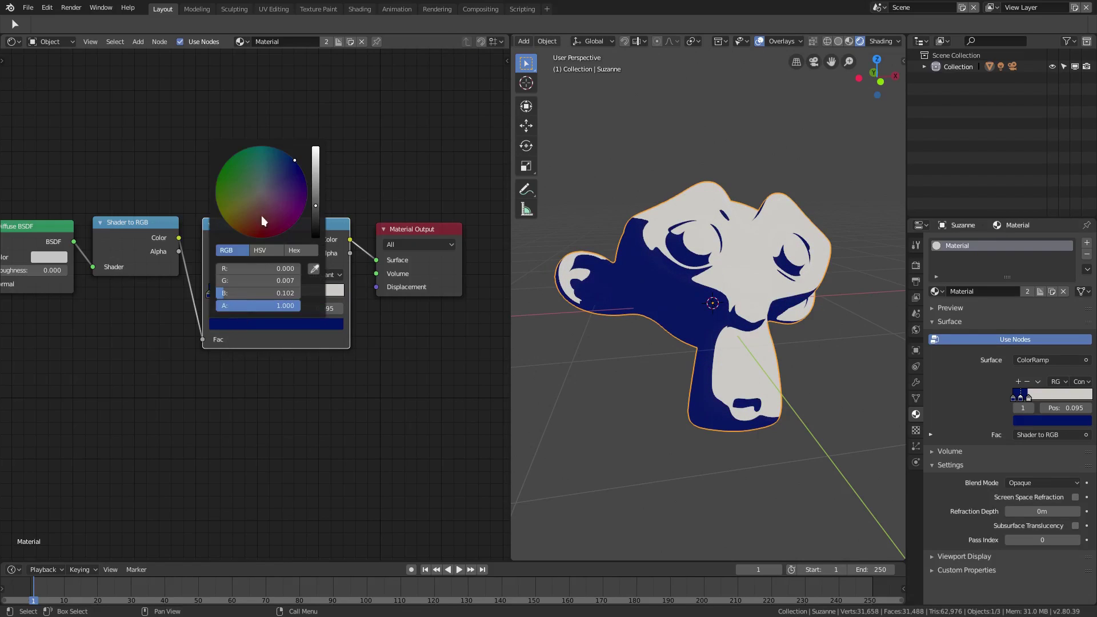
left_click_drag(294, 160, 281, 171)
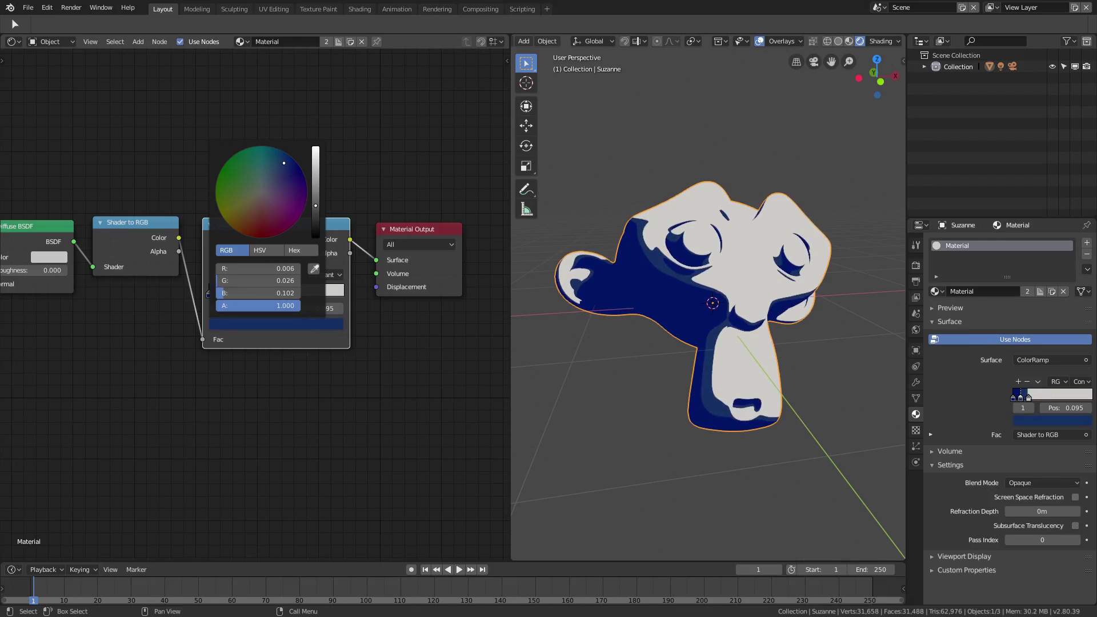
left_click_drag(316, 208, 316, 194)
mouse_move(709, 337)
middle_mouse_down()
mouse_move(728, 345)
mouse_move(719, 343)
middle_mouse_up()
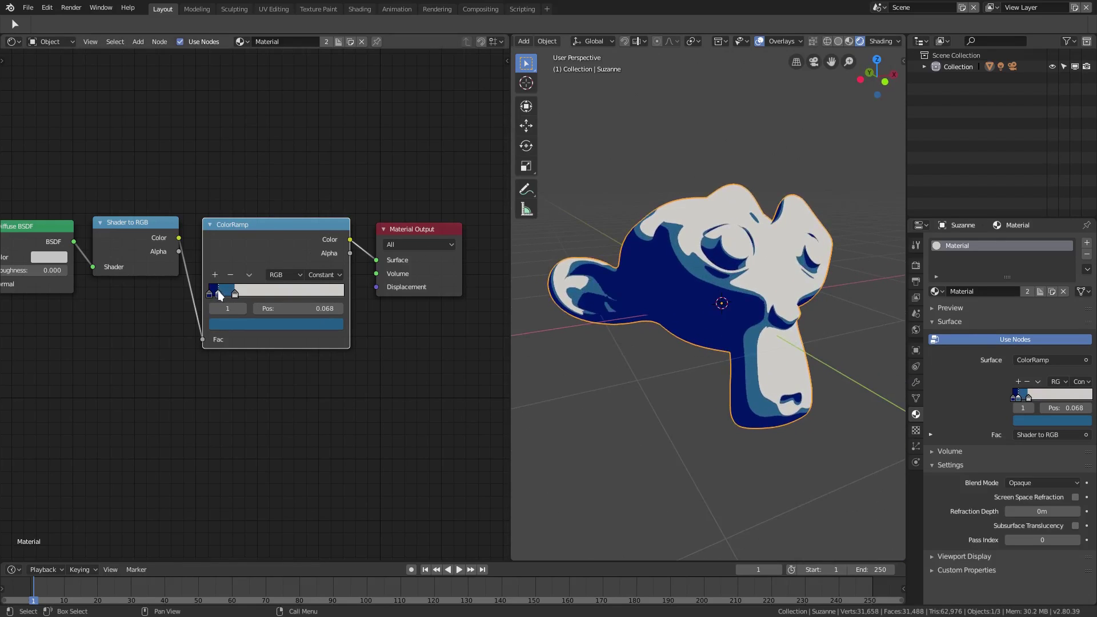
left_click_drag(224, 294, 217, 294)
middle_click_drag(657, 354, 714, 342)
Add a fourth ColorRamp stop at about 0.418 and brighten its colour to near white
left_click_drag(216, 293, 263, 310)
left_click(260, 325)
left_click_drag(313, 191, 316, 147)
left_click_drag(252, 269, 297, 281)
scroll(729, 284, "up", 6)
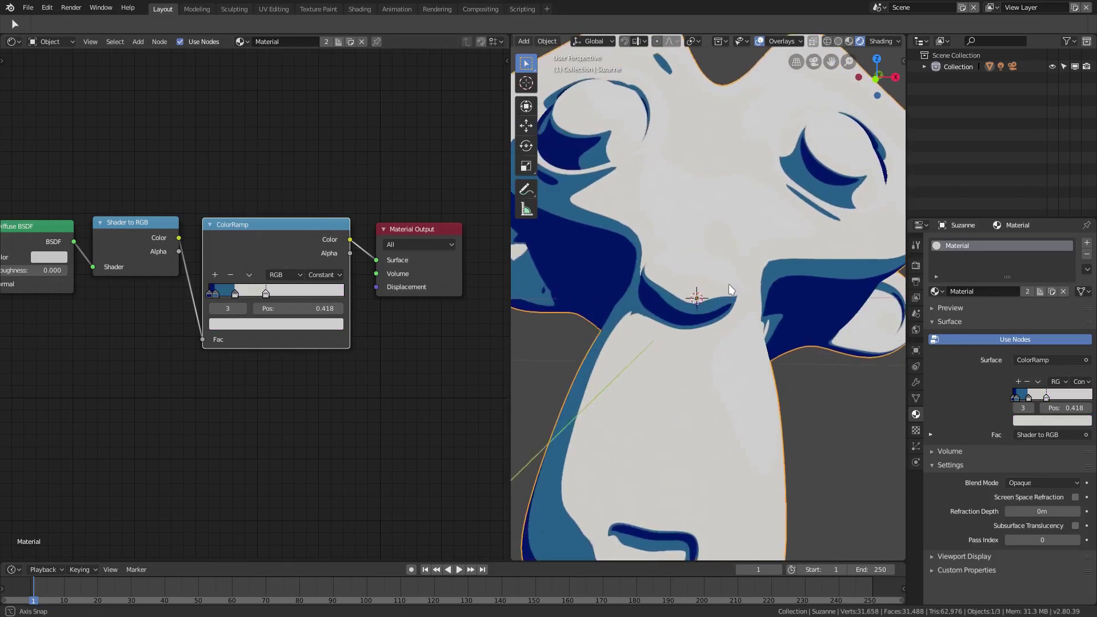
Tint the ColorRamp's 0.191 stop a warm cream with R 1.000, G 0.857 and B 0.557
left_click(250, 325)
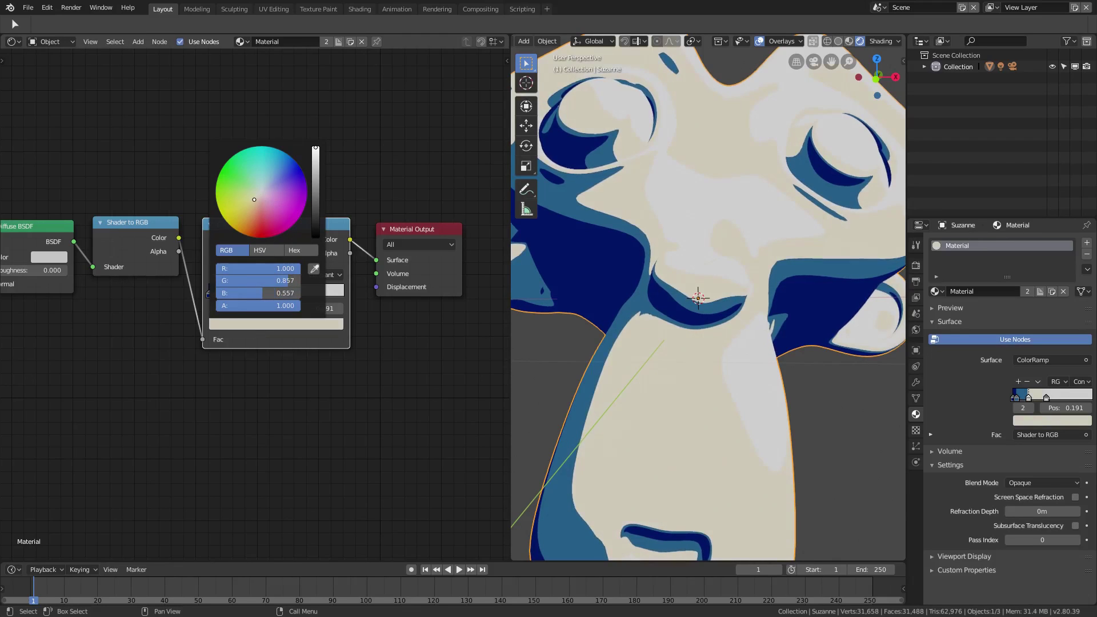
scroll(709, 298, "down", 6)
mouse_move(709, 298)
middle_mouse_down()
mouse_move(664, 308)
mouse_move(701, 306)
middle_mouse_up()
scroll(701, 305, "up", 4)
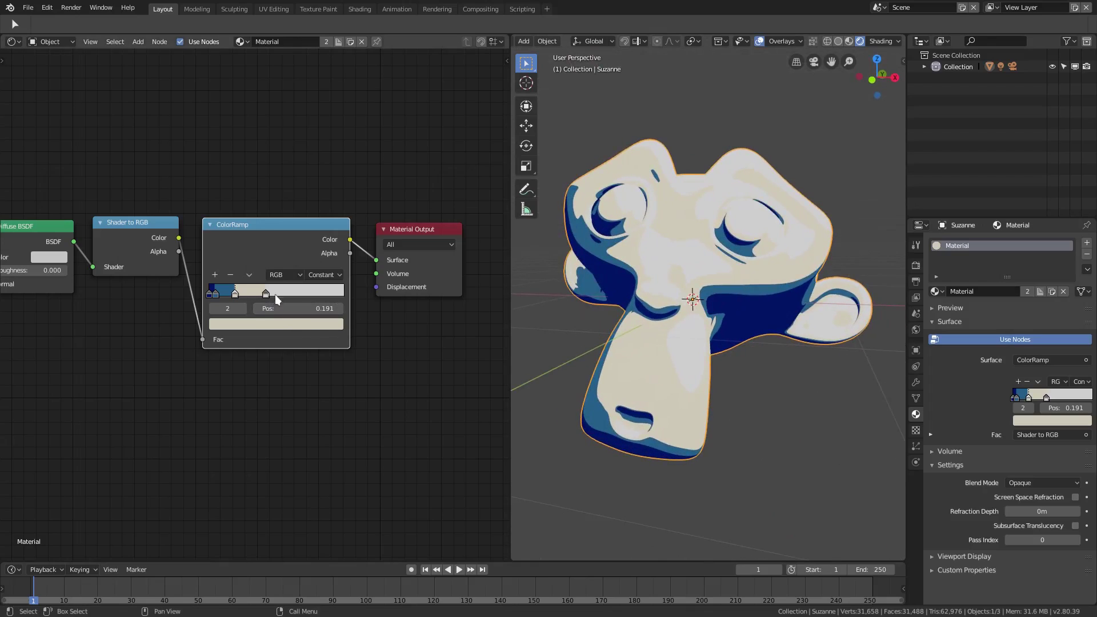
Recolour the ColorRamp's 0.191 stop to a light blue with R 0.337, G 0.569 and B 1.000
left_click(244, 327)
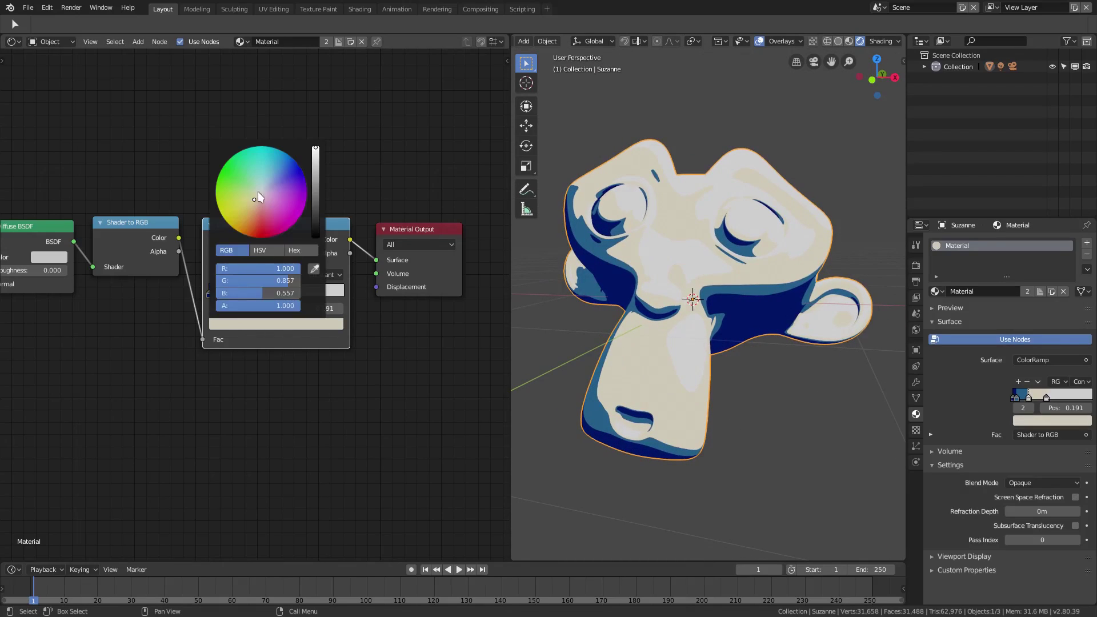
left_click(270, 180)
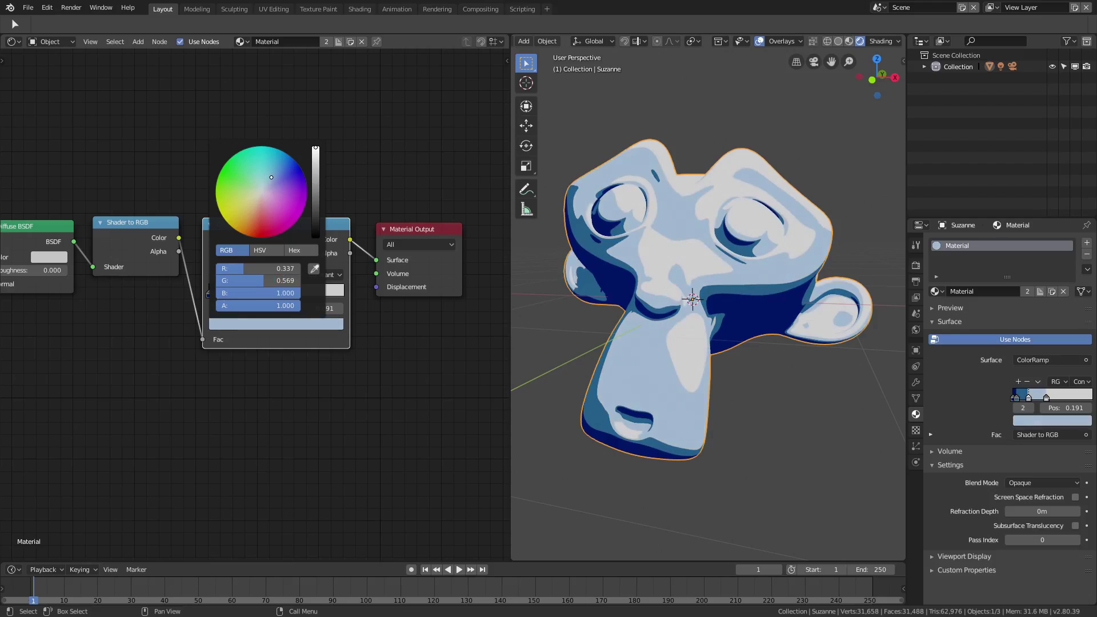
scroll(701, 361, "down", 5)
middle_click_drag(702, 361, 798, 322)
scroll(798, 322, "up", 3)
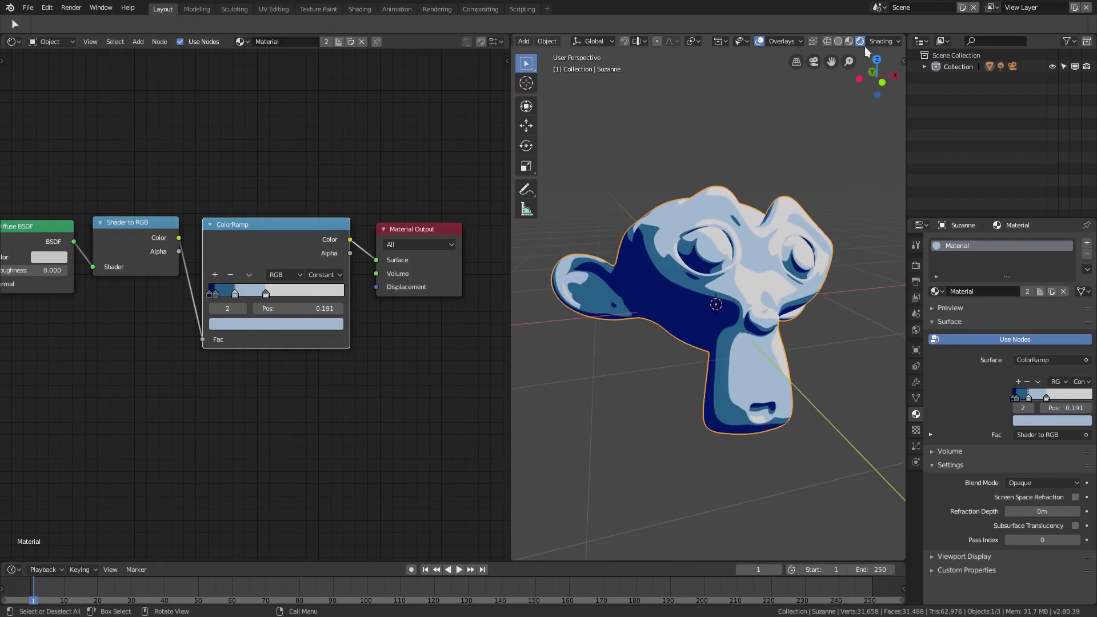
Hide the overlays in the 3D viewport
left_click(759, 41)
middle_click_drag(716, 245, 835, 380)
Select the scene light and try moving it around the monkey head
left_click(924, 66)
left_click(972, 90)
key("g")
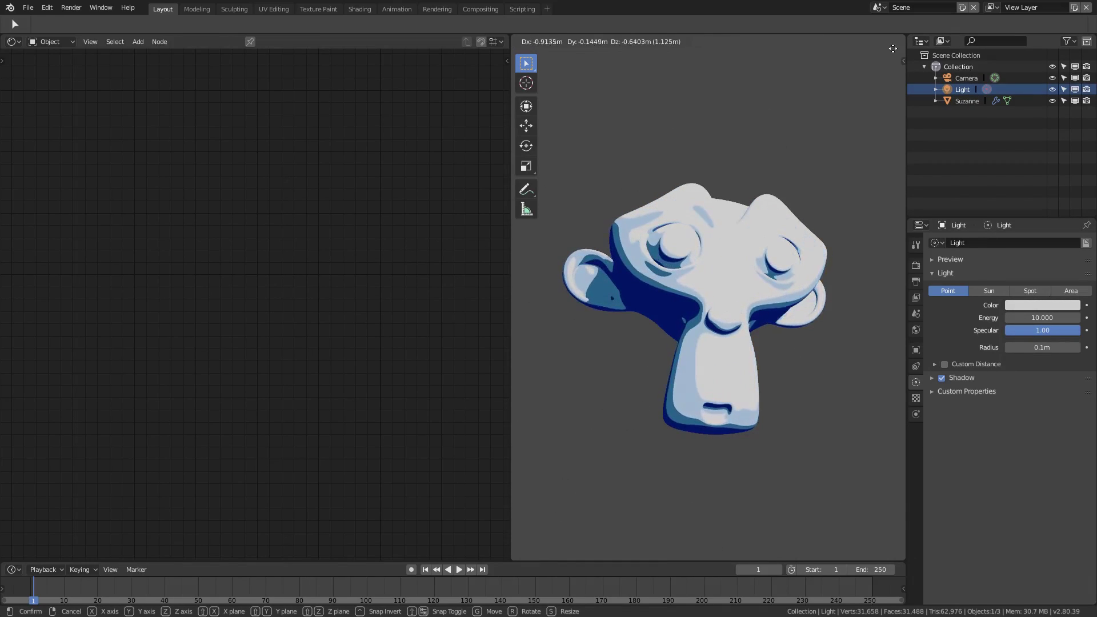
left_click(776, 231)
Try the light as a rotated Area light on the monkey head and set its type back to Point
left_click(1068, 291)
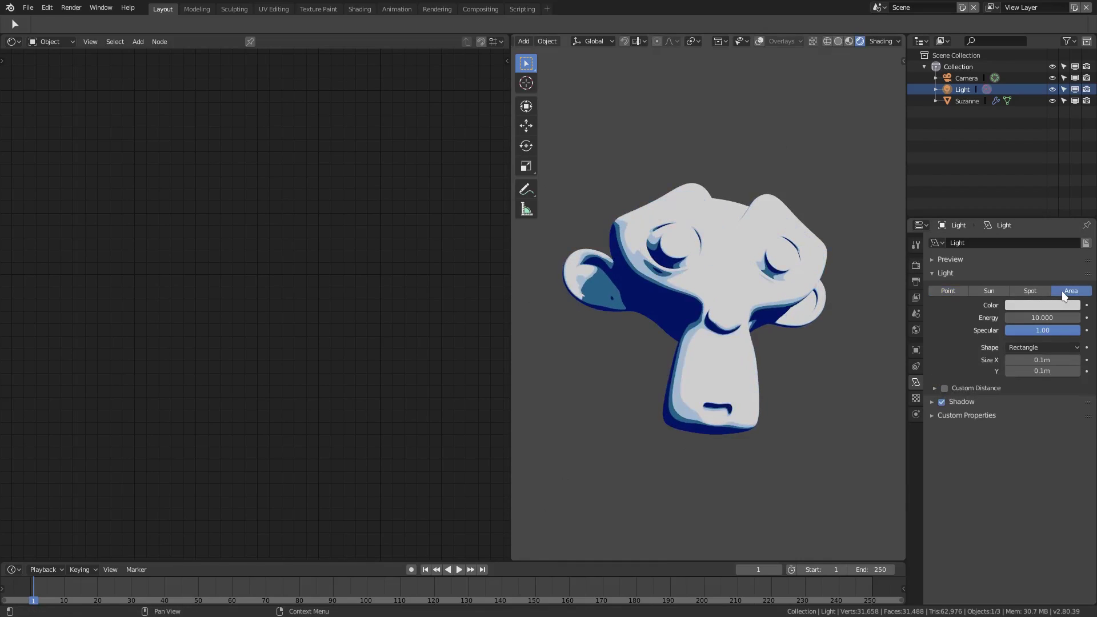
key("r")
key("r")
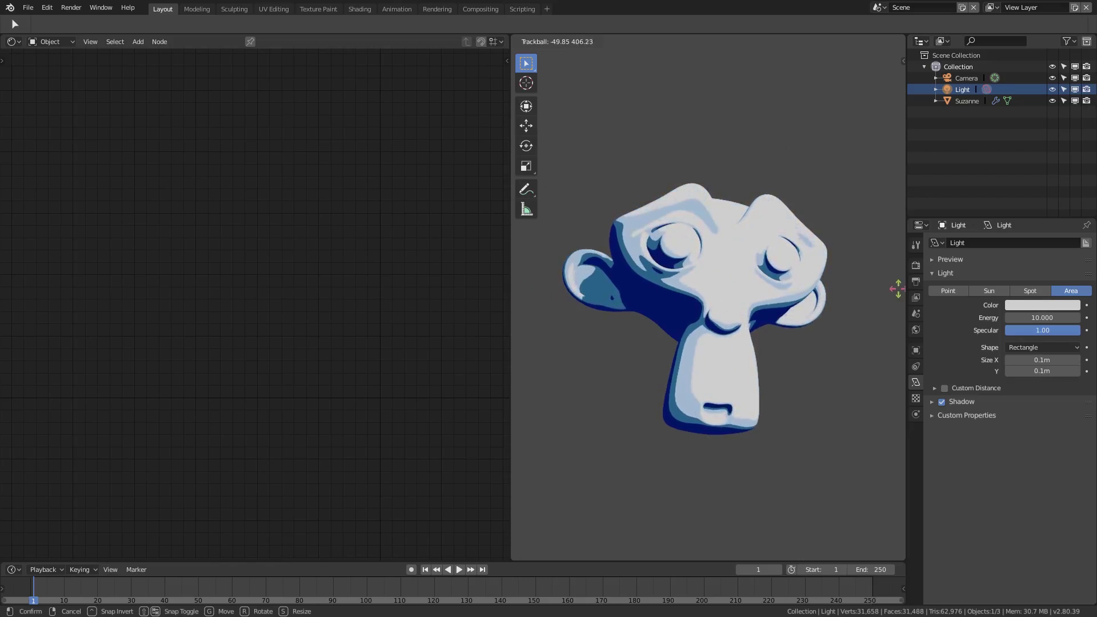
left_click(639, 278)
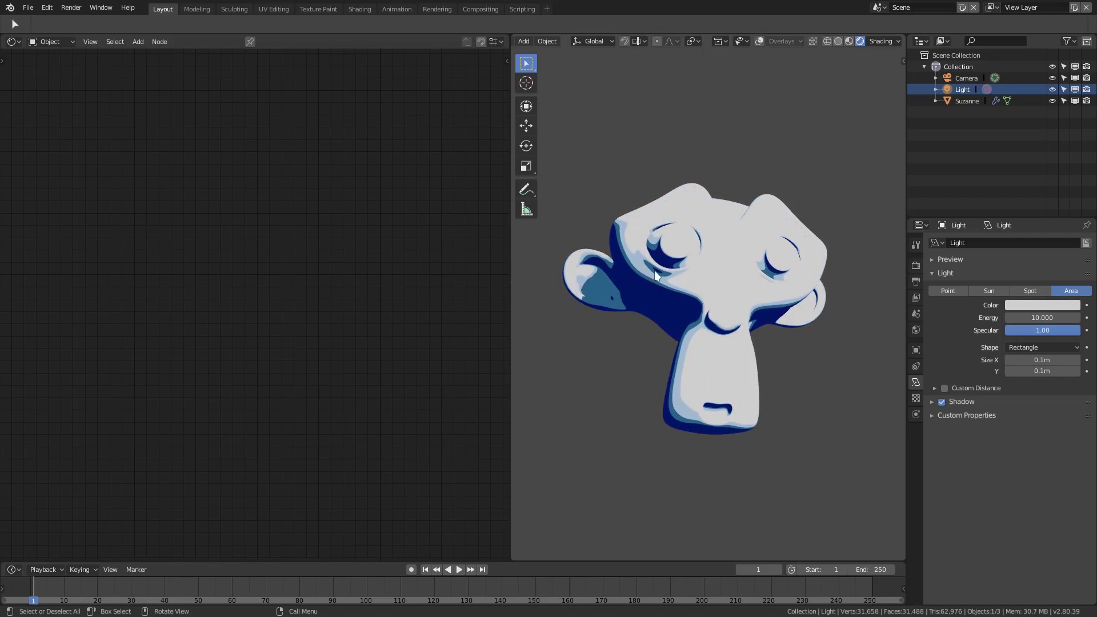
left_click(959, 293)
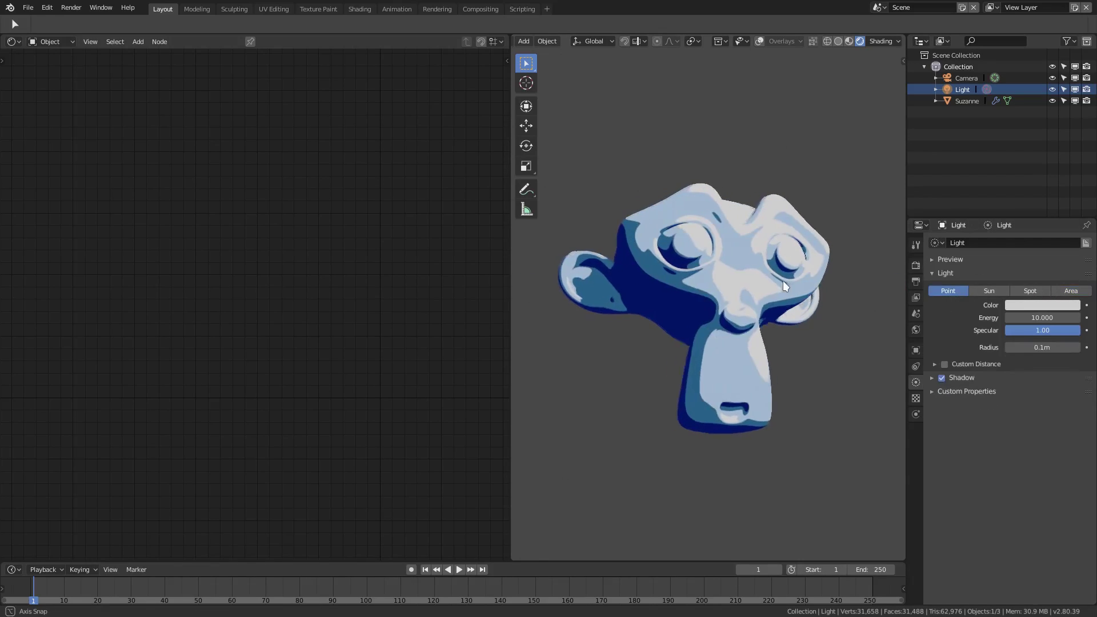
Set the monkey head's Subdivision Surface view and render levels to 4 and apply the modifier
left_click(778, 280)
scroll(758, 305, "up", 10)
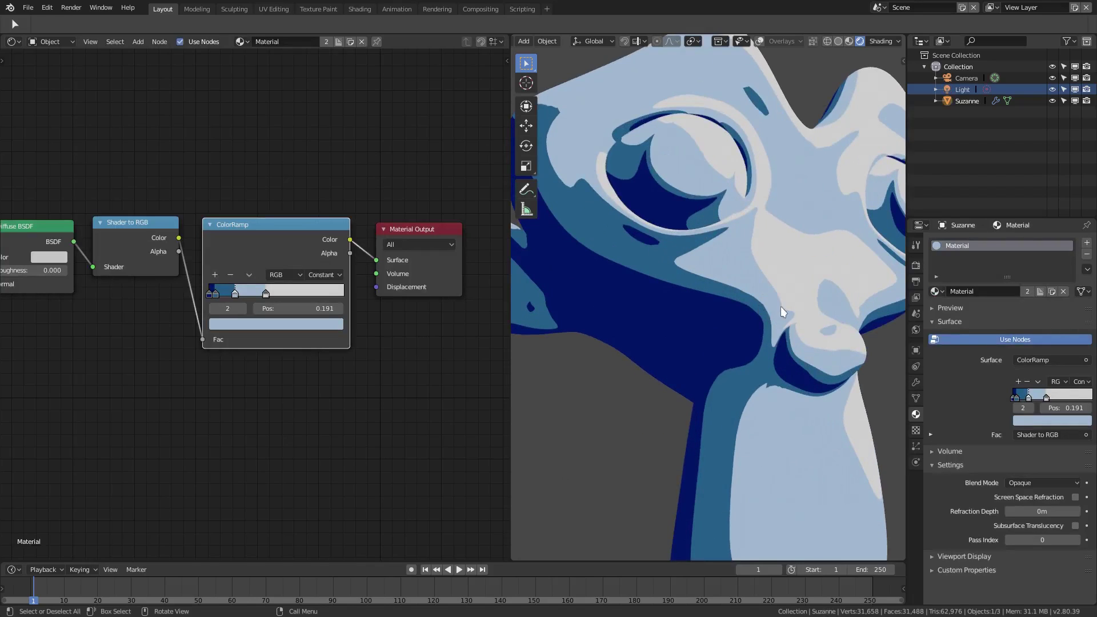
middle_click_drag(823, 318, 792, 317)
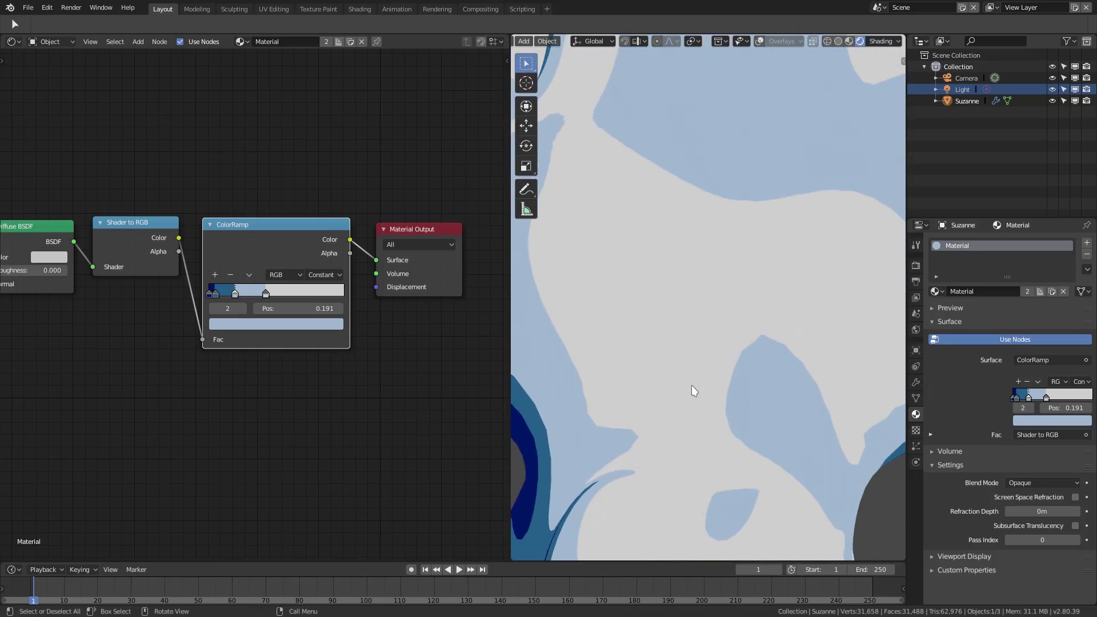
left_click(916, 382)
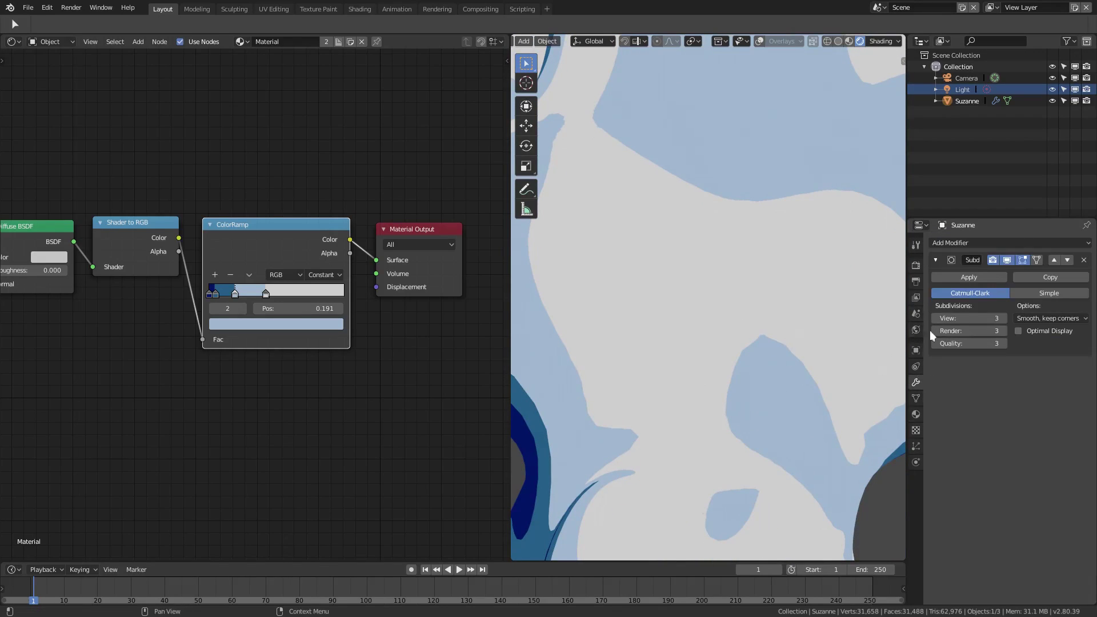
left_click(1004, 318)
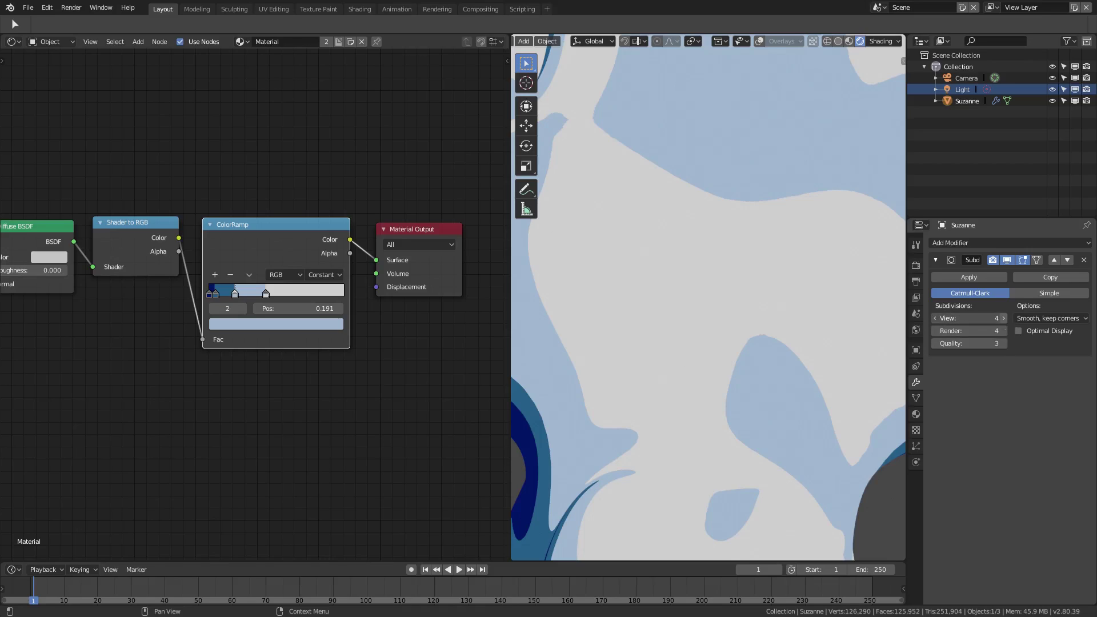
left_click(1004, 318)
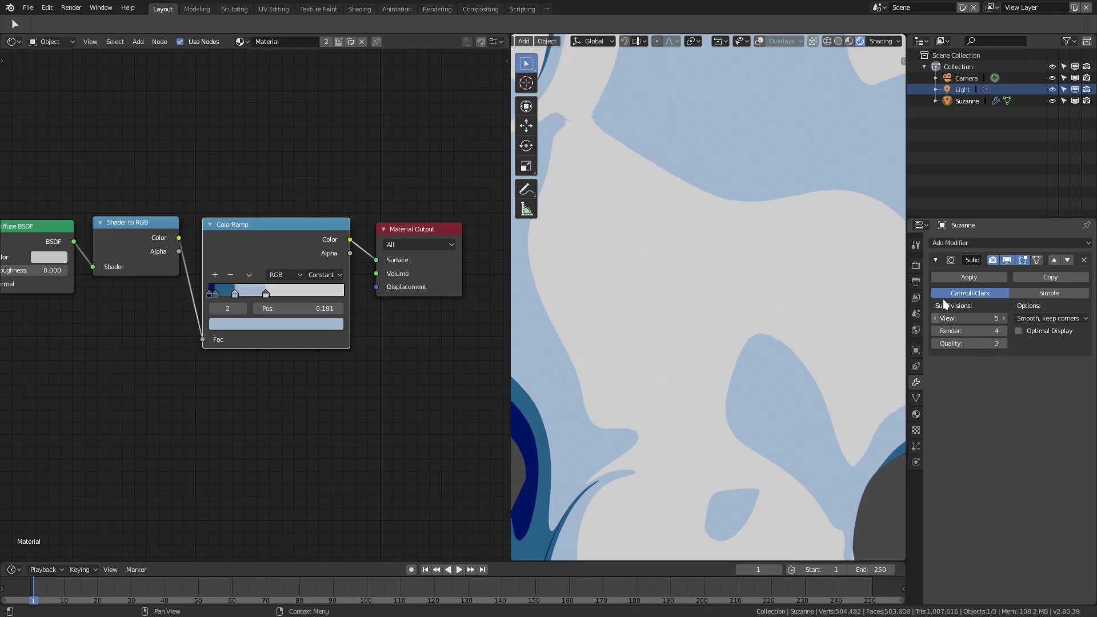
left_click(958, 279)
scroll(743, 366, "down", 10)
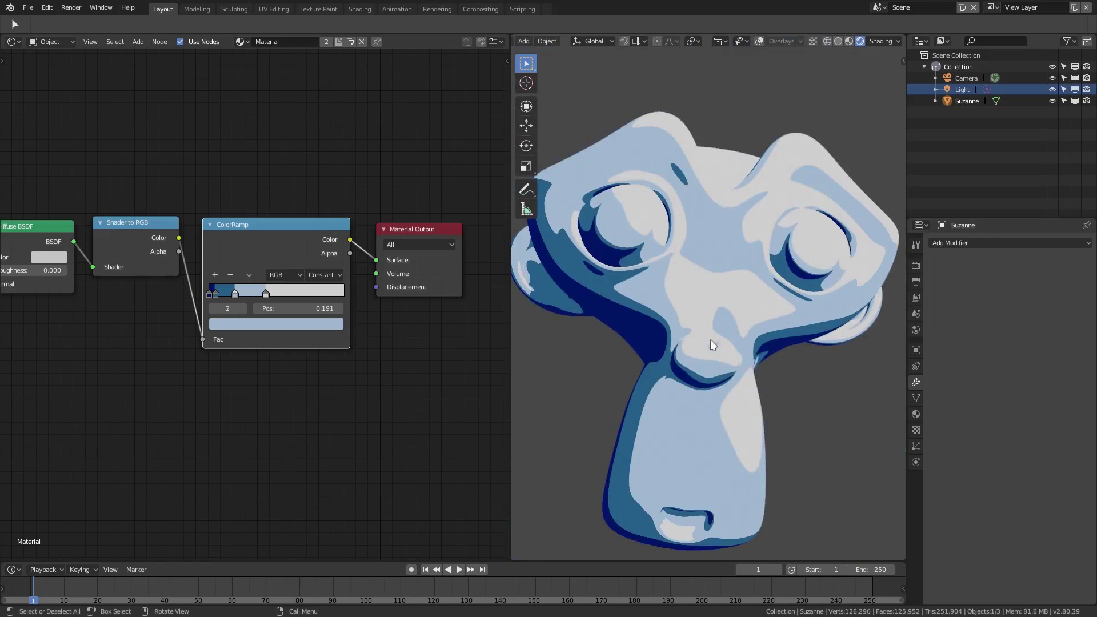
scroll(755, 334, "up", 3)
middle_click_drag(809, 344, 780, 383)
scroll(719, 379, "up", 3)
scroll(719, 379, "down", 2)
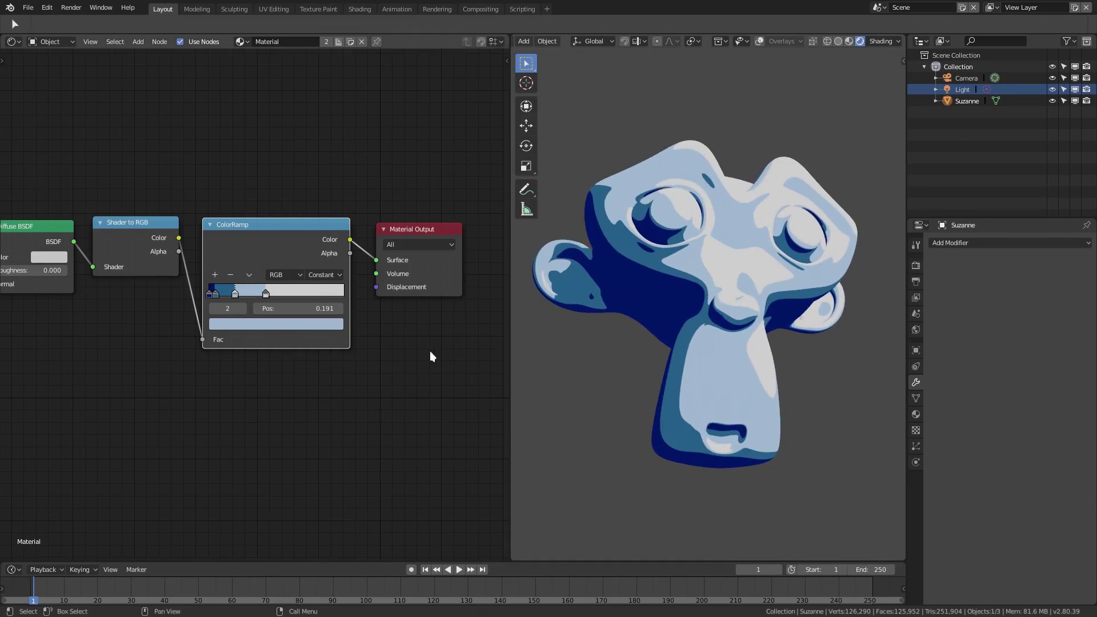
Try linking the Diffuse BSDF directly to the Material Output's Surface input and undo the link
scroll(160, 274, "left", 2, "ctrl")
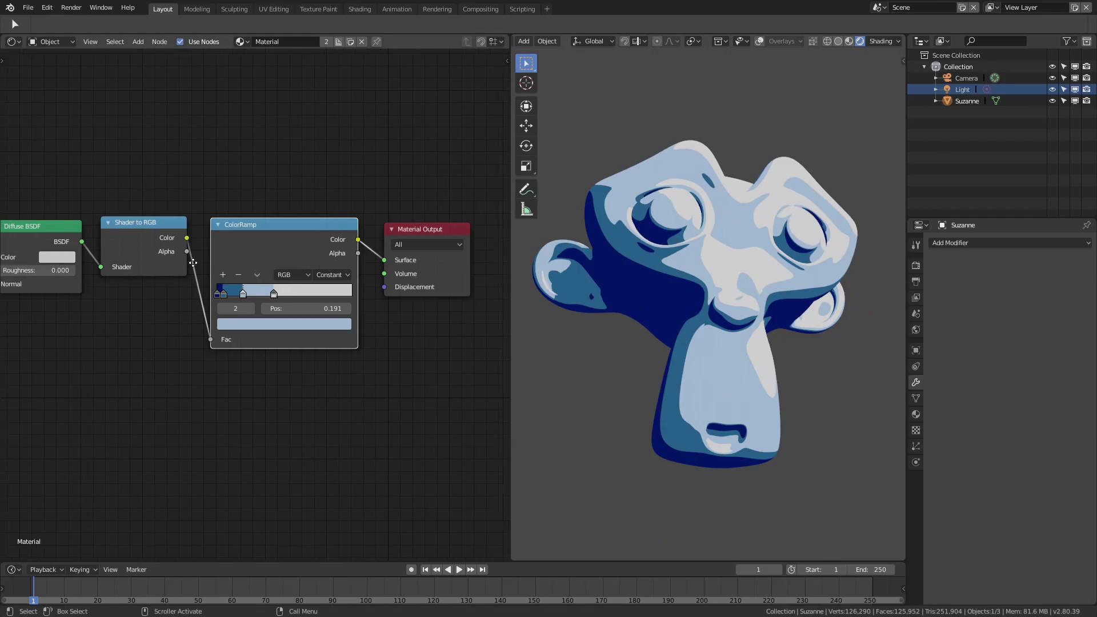
left_click_drag(364, 254, 398, 265)
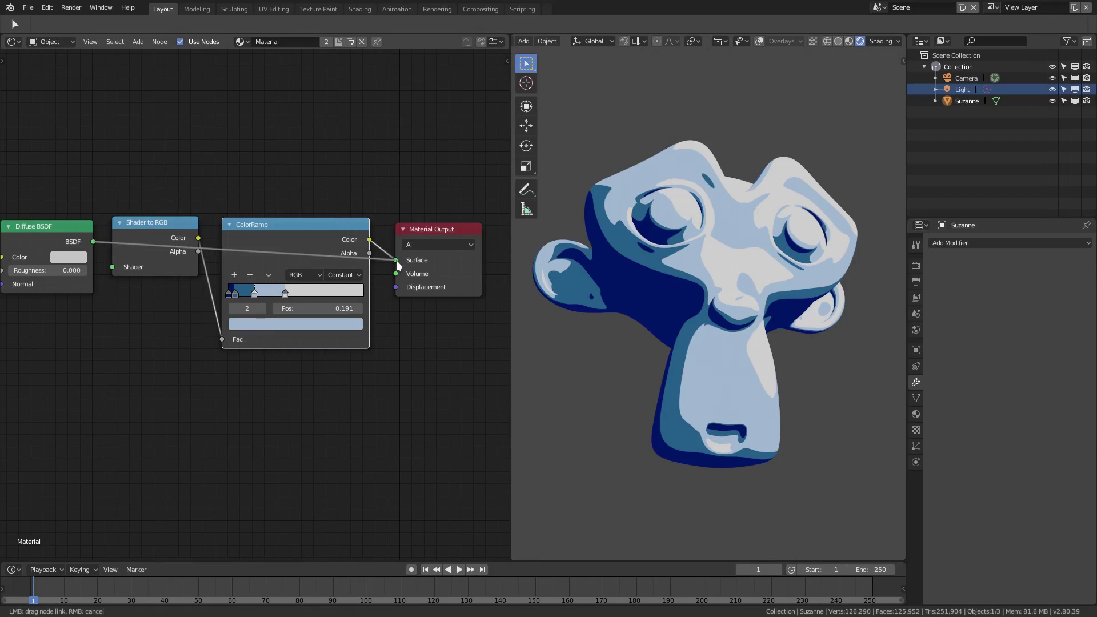
left_click_drag(386, 316, 386, 320)
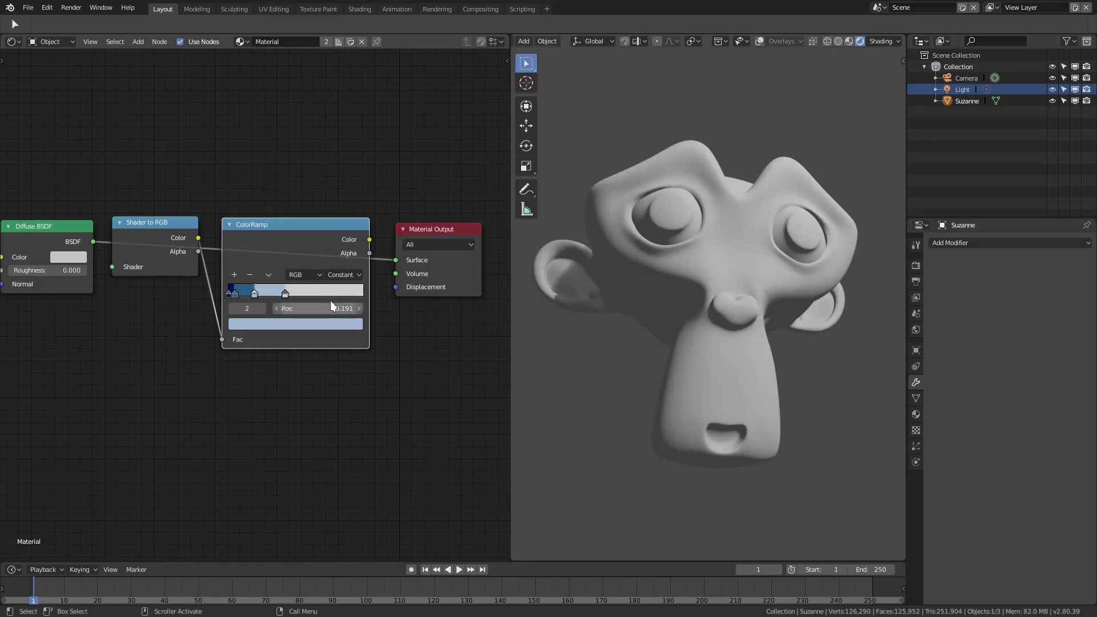
key("ctrl+z")
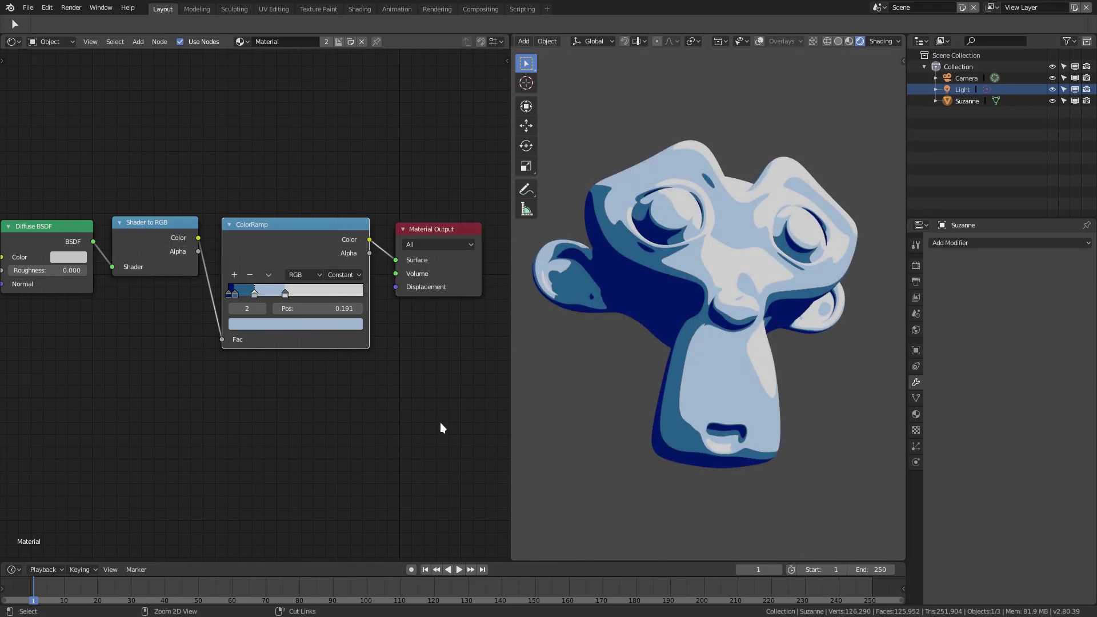
middle_click_drag(142, 269, 194, 279)
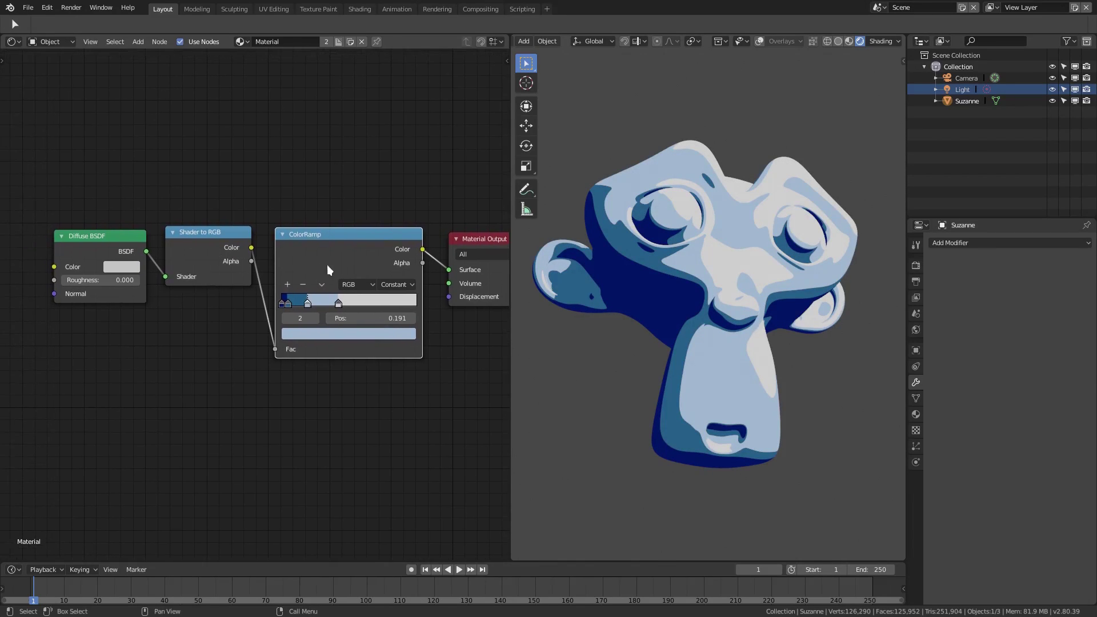
Compare the monkey head in solid, LookDev and rendered viewport shading from several angles
scroll(447, 417, "down", 3)
middle_click_drag(736, 406, 762, 399)
scroll(696, 406, "down", 3)
scroll(770, 396, "up", 4)
scroll(800, 334, "down", 4)
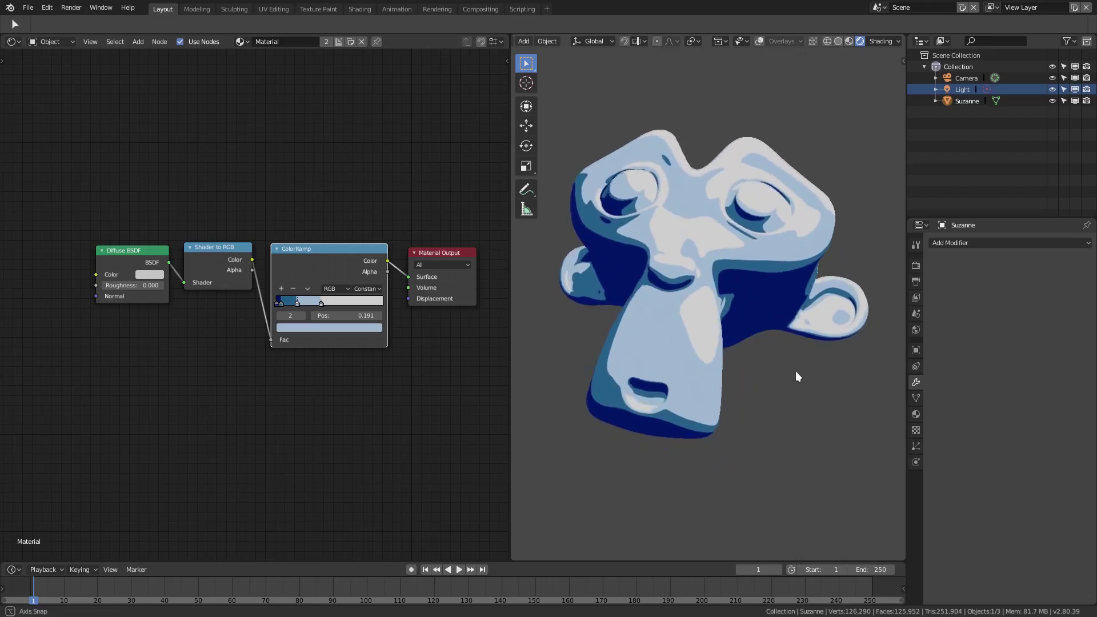
left_click(838, 41)
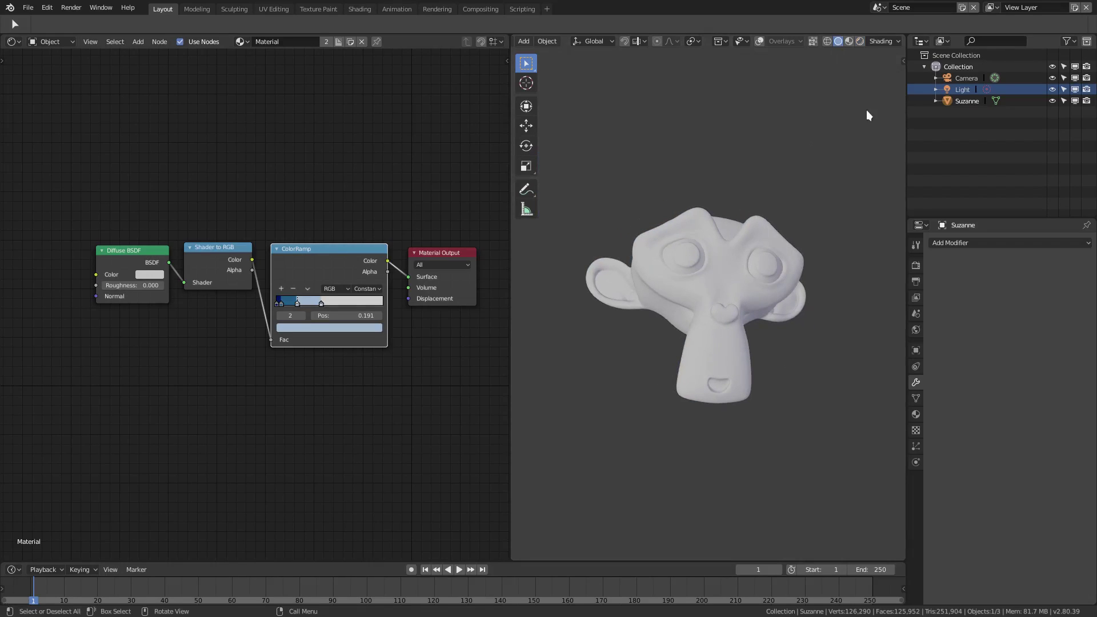
left_click(850, 41)
mouse_move(764, 374)
middle_mouse_down()
mouse_move(826, 360)
mouse_move(800, 240)
middle_mouse_up()
left_click(861, 41)
mouse_move(800, 372)
middle_mouse_down()
mouse_move(825, 439)
mouse_move(805, 426)
middle_mouse_up()
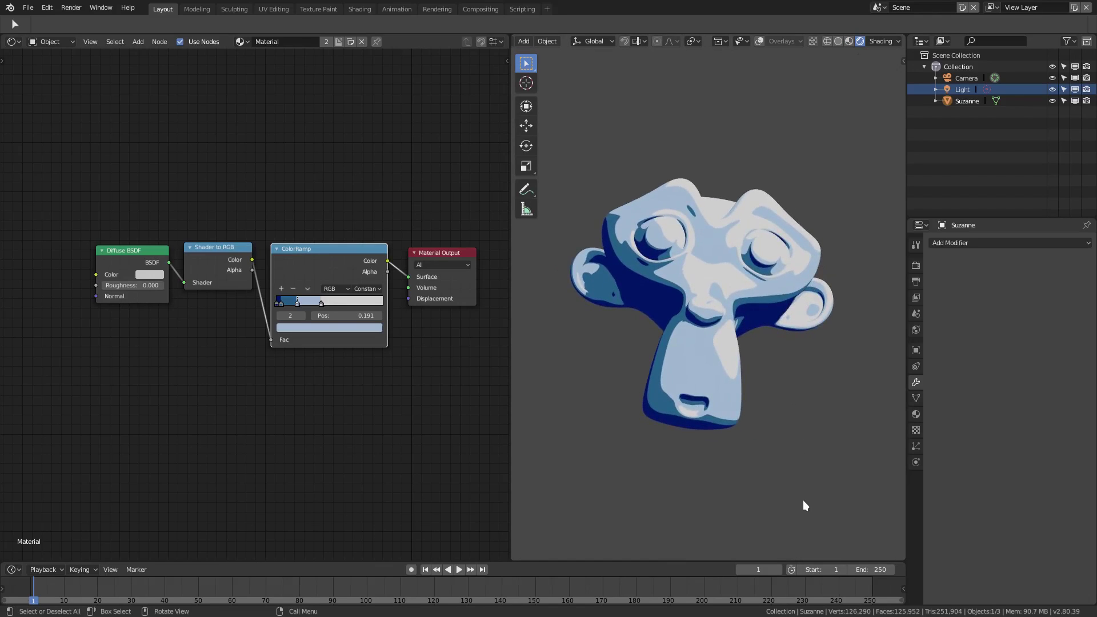